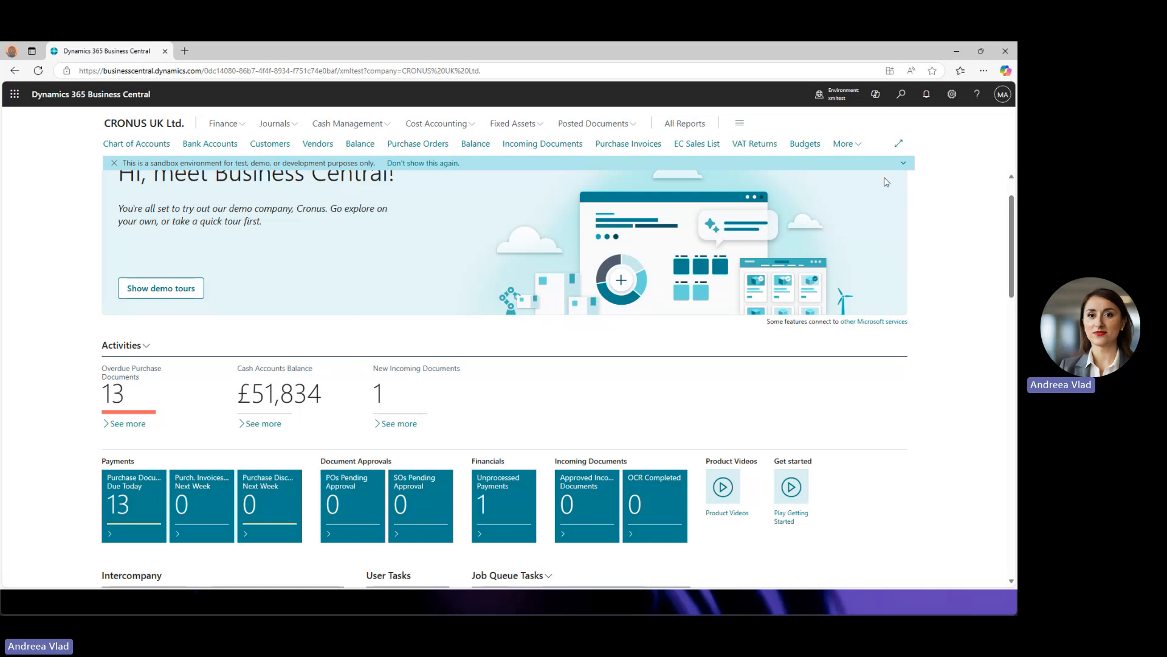
# - Open the Settings pane from the gear icon, dismiss it, and open it again
pyautogui.click(953, 96)
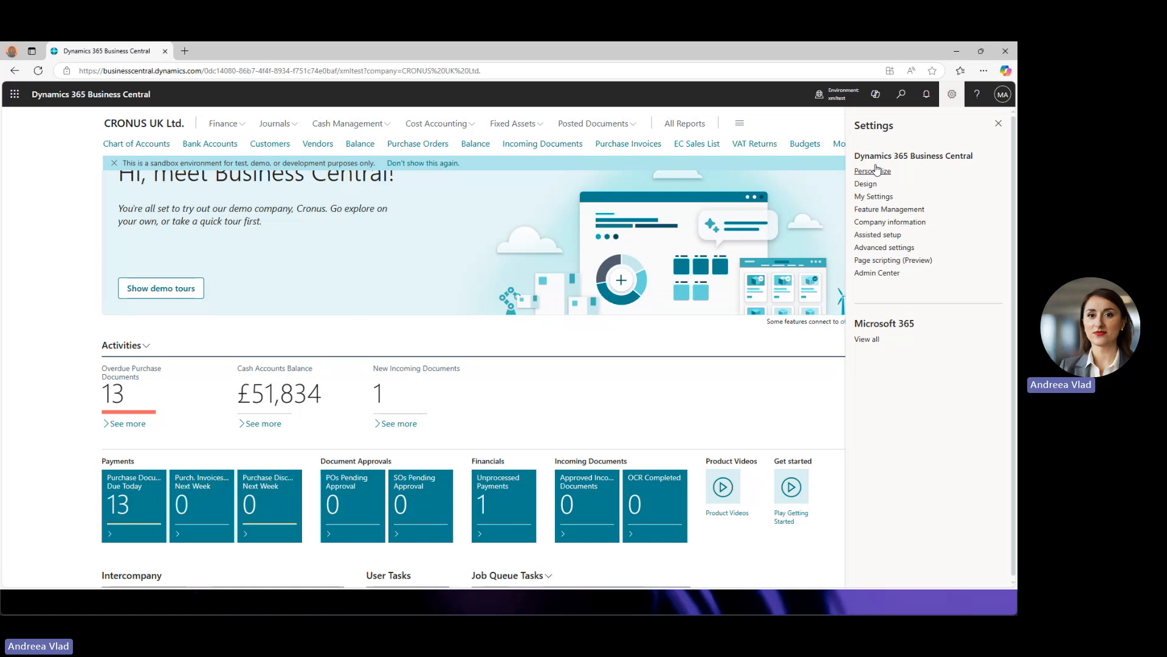
pyautogui.click(727, 371)
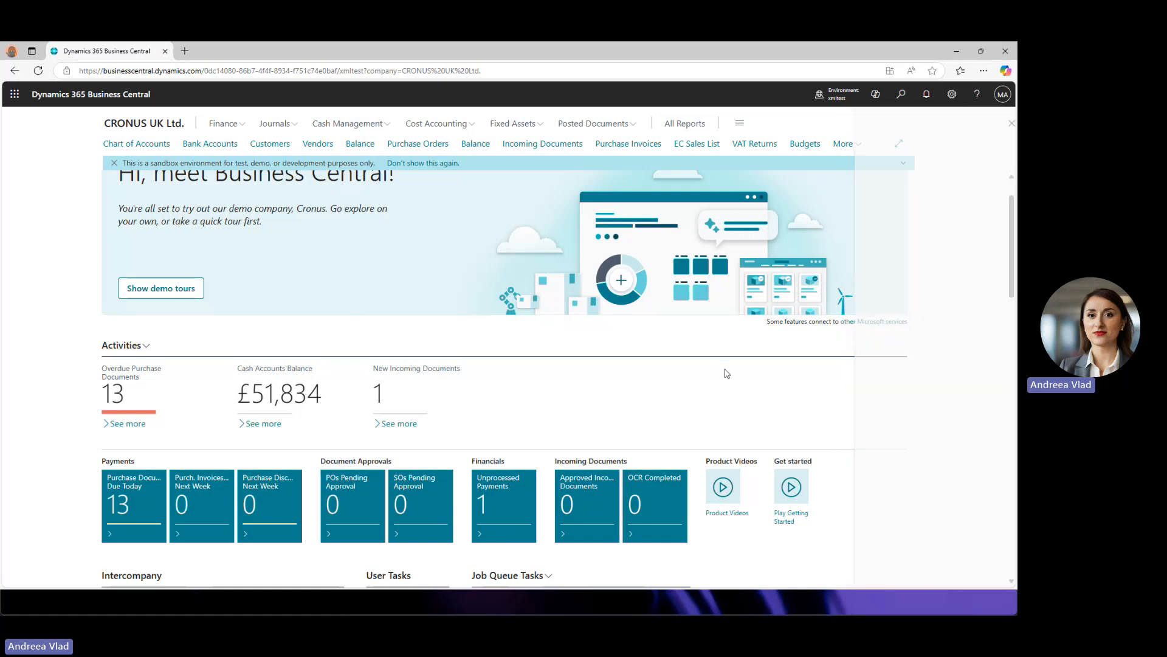
pyautogui.click(952, 94)
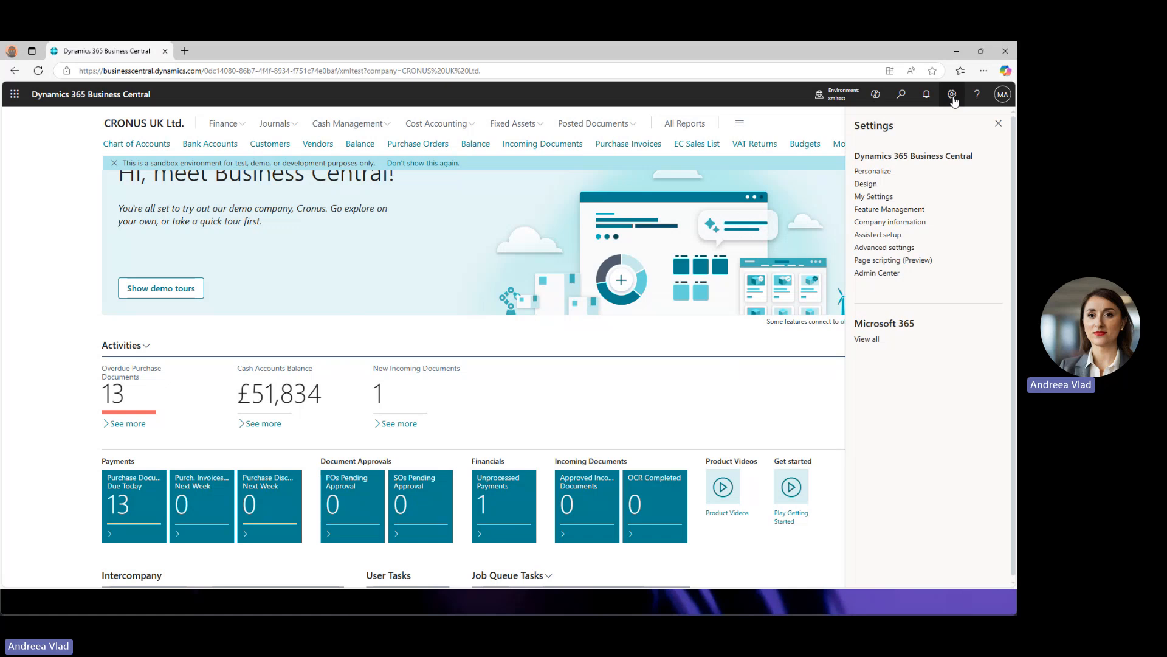
# - Enter Personalize mode on the Accountant home page and scroll down through its Role Center parts
pyautogui.click(873, 172)
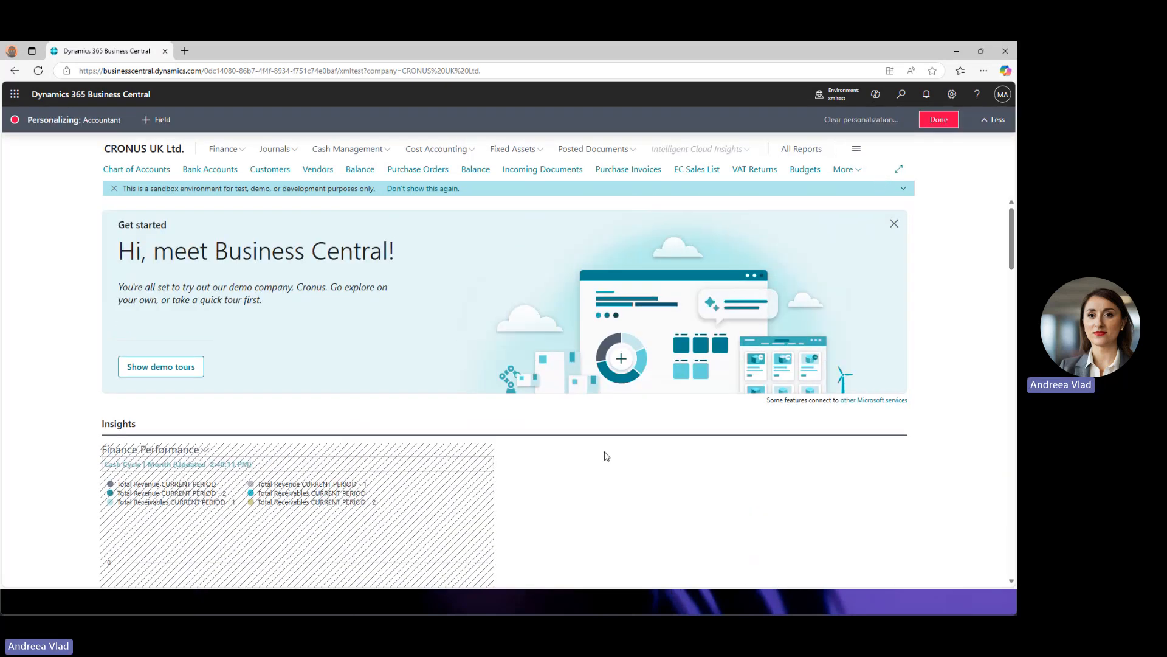
pyautogui.scroll(-3, 616, 415)
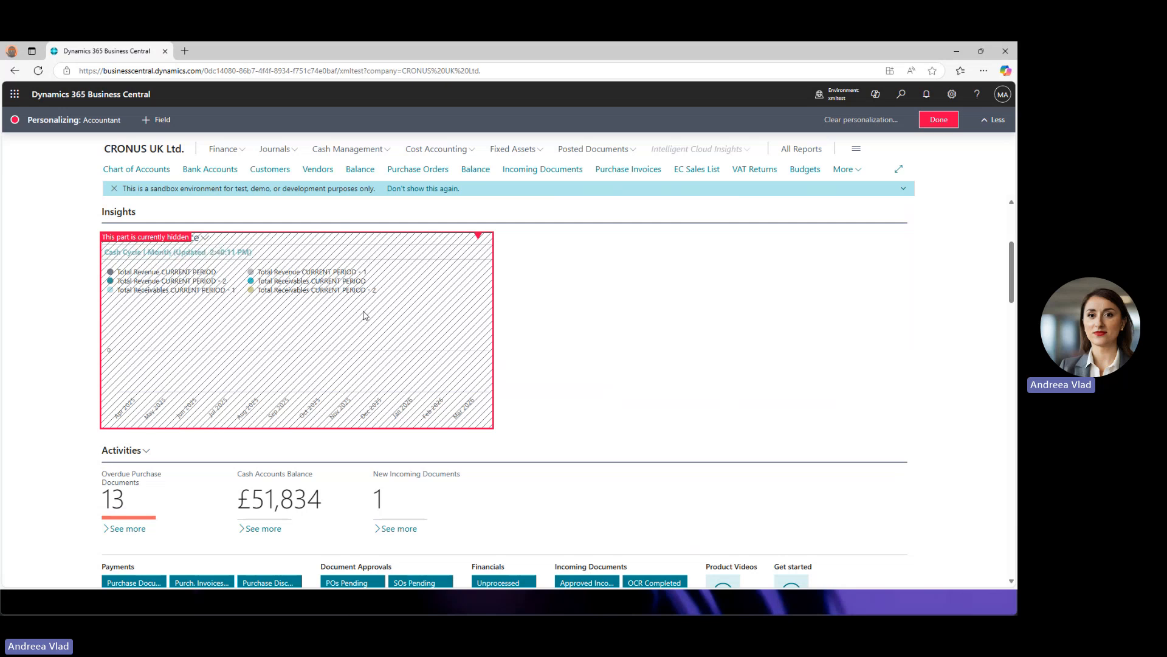
pyautogui.scroll(-5, 363, 310)
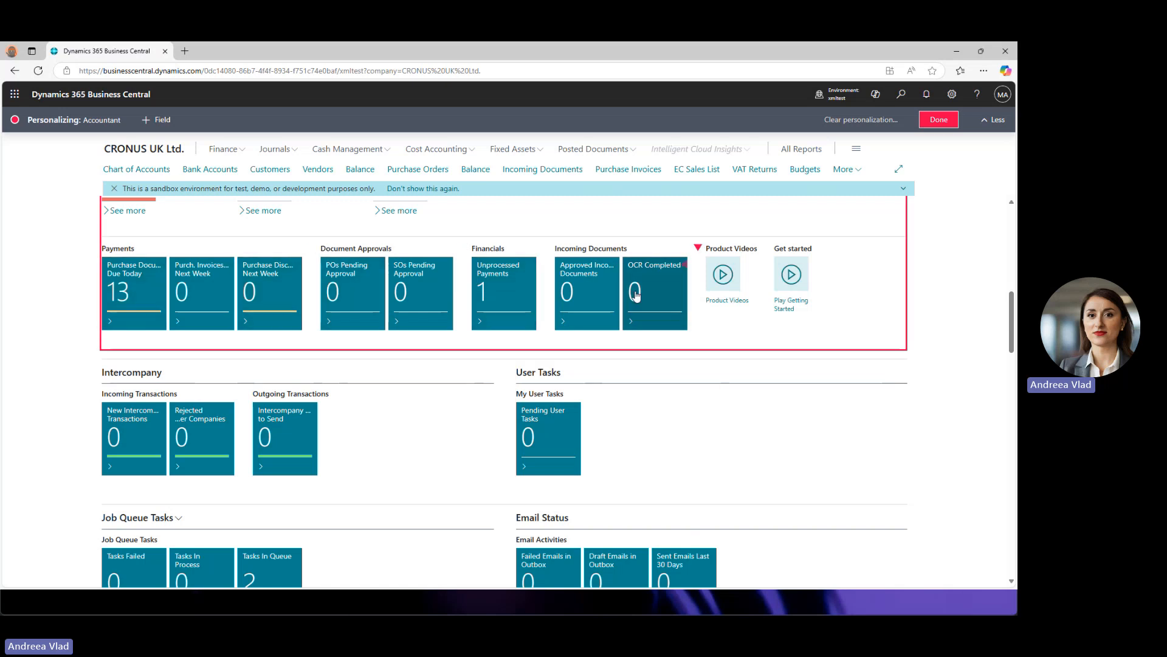
pyautogui.scroll(-1, 644, 363)
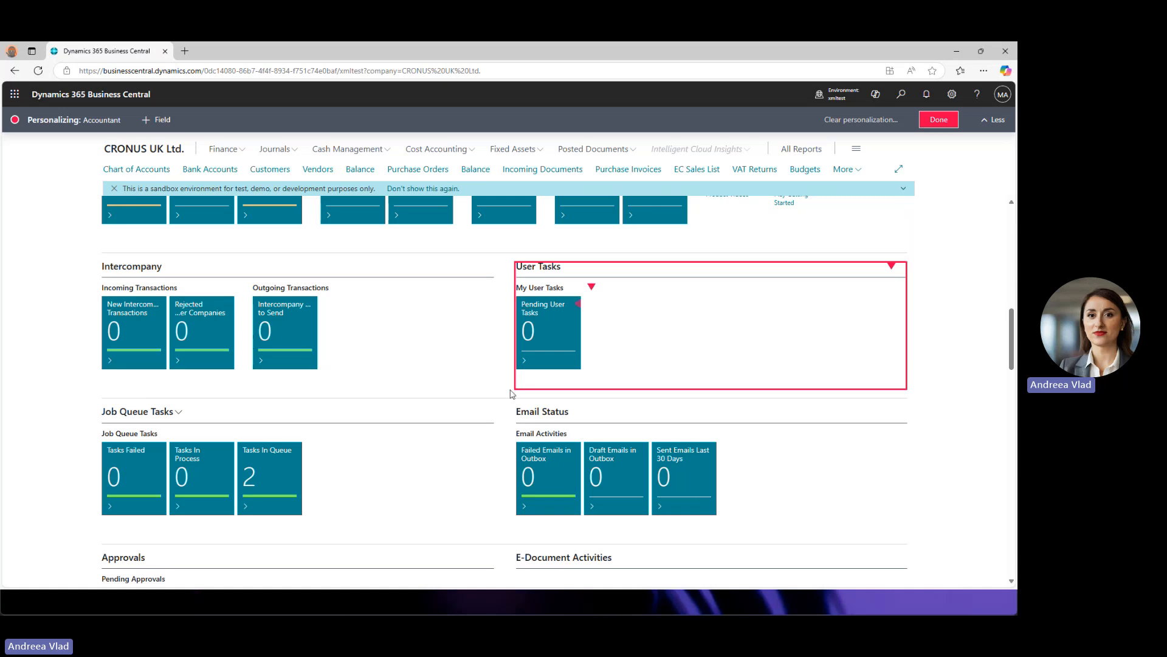
pyautogui.scroll(-2, 473, 397)
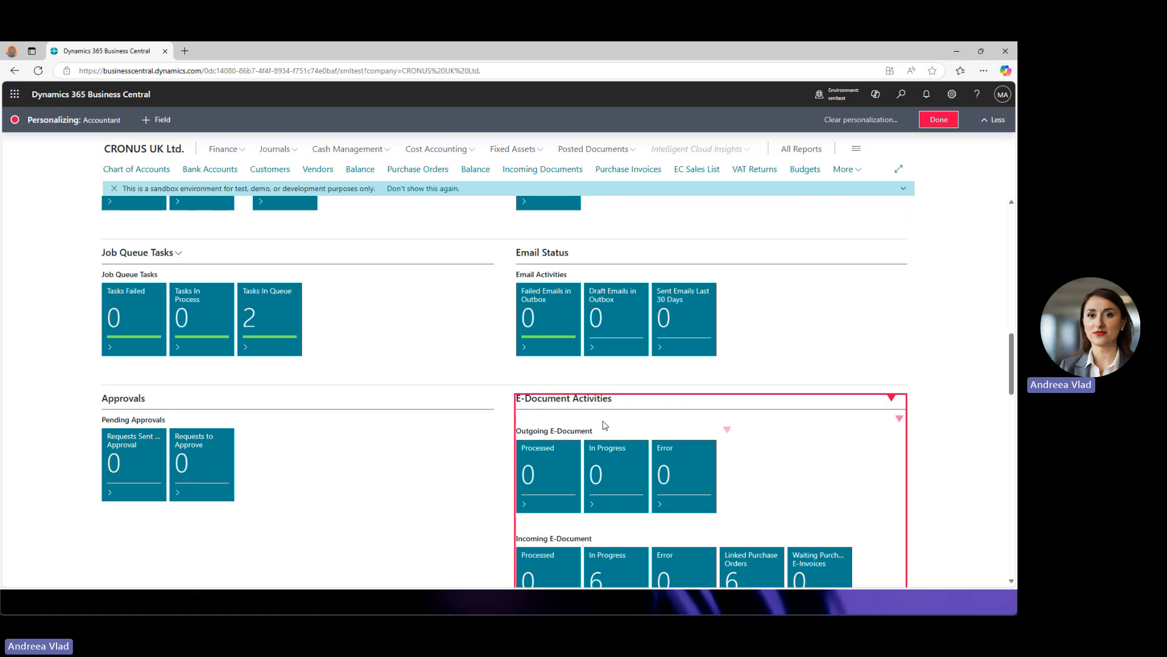
pyautogui.scroll(-2, 669, 461)
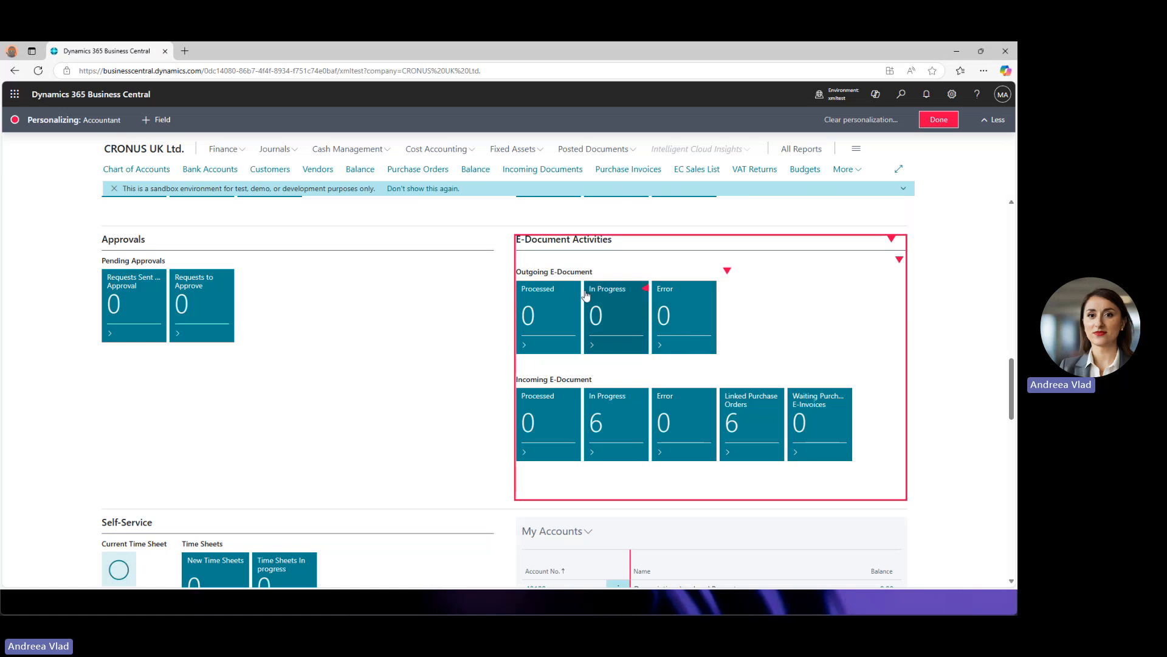
# - Hide the Outgoing E-Document group on the home page
pyautogui.click(647, 291)
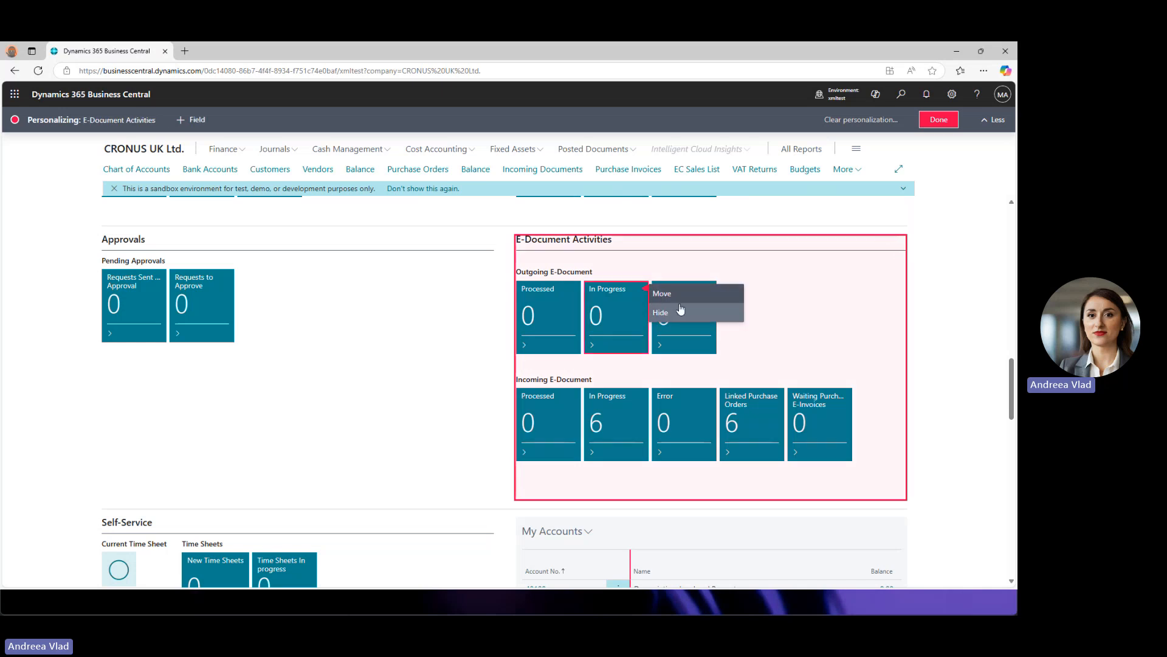
pyautogui.click(727, 273)
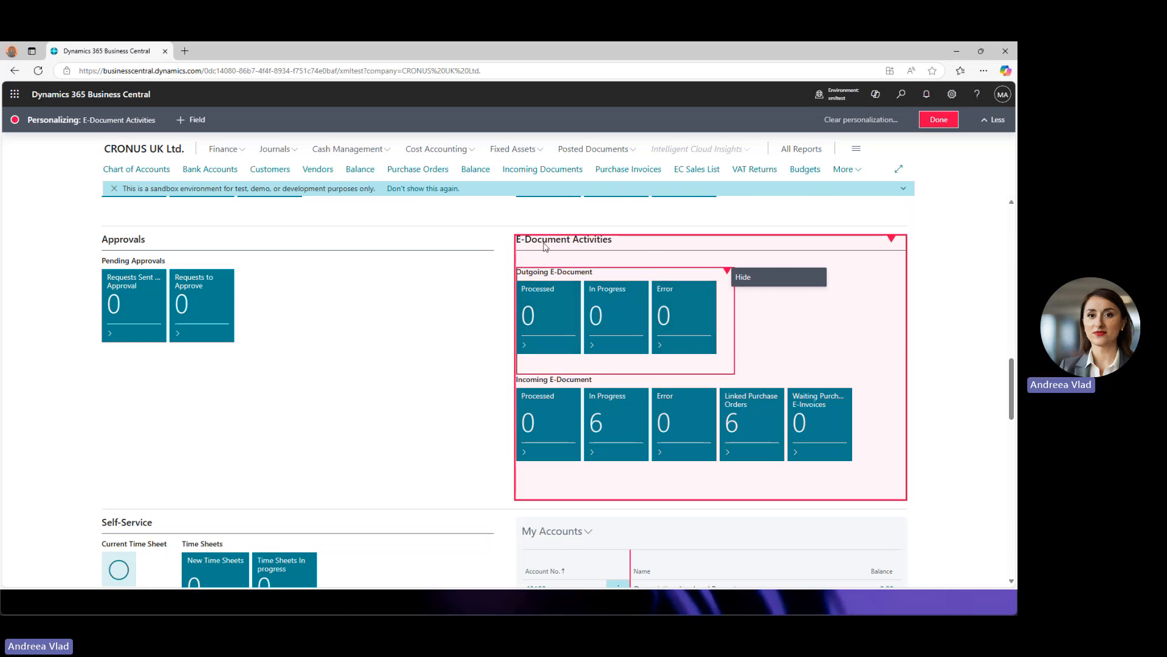
pyautogui.click(765, 281)
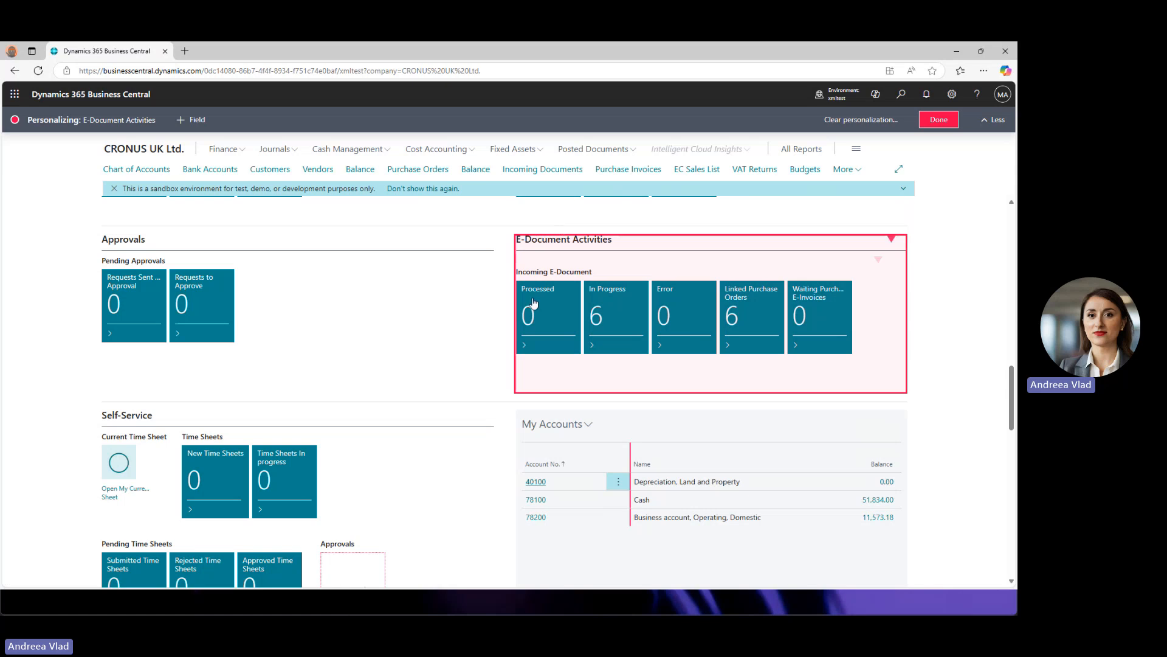
# - Hide the entire E-Document Activities part
pyautogui.click(892, 240)
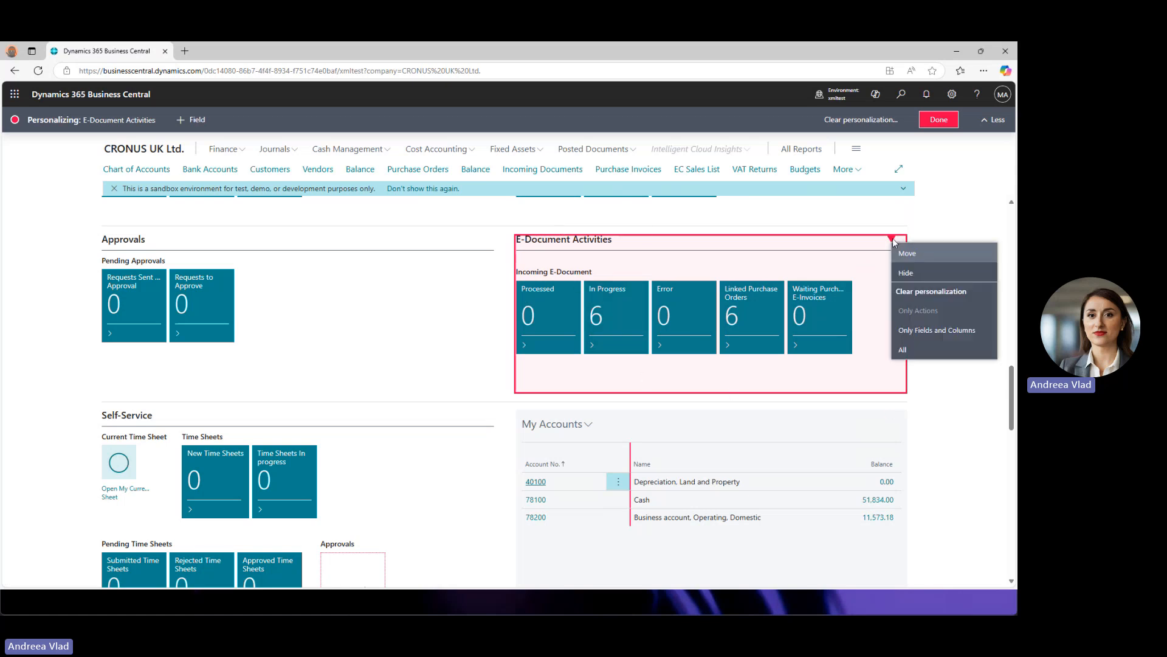
pyautogui.click(905, 272)
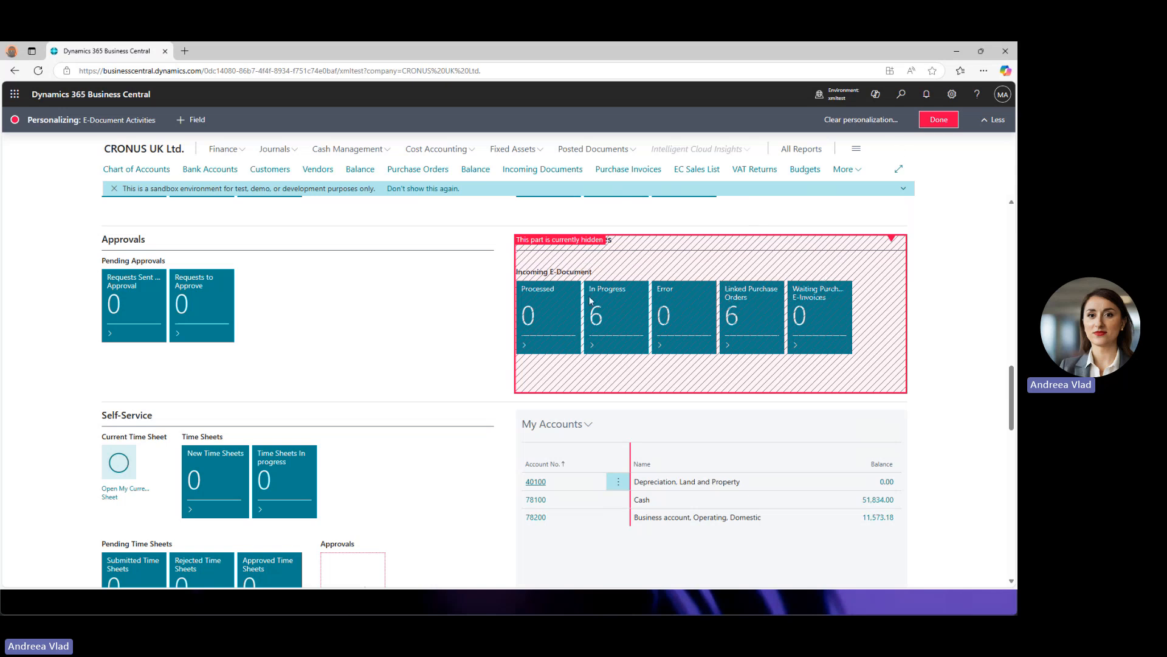
pyautogui.scroll(3, 435, 359)
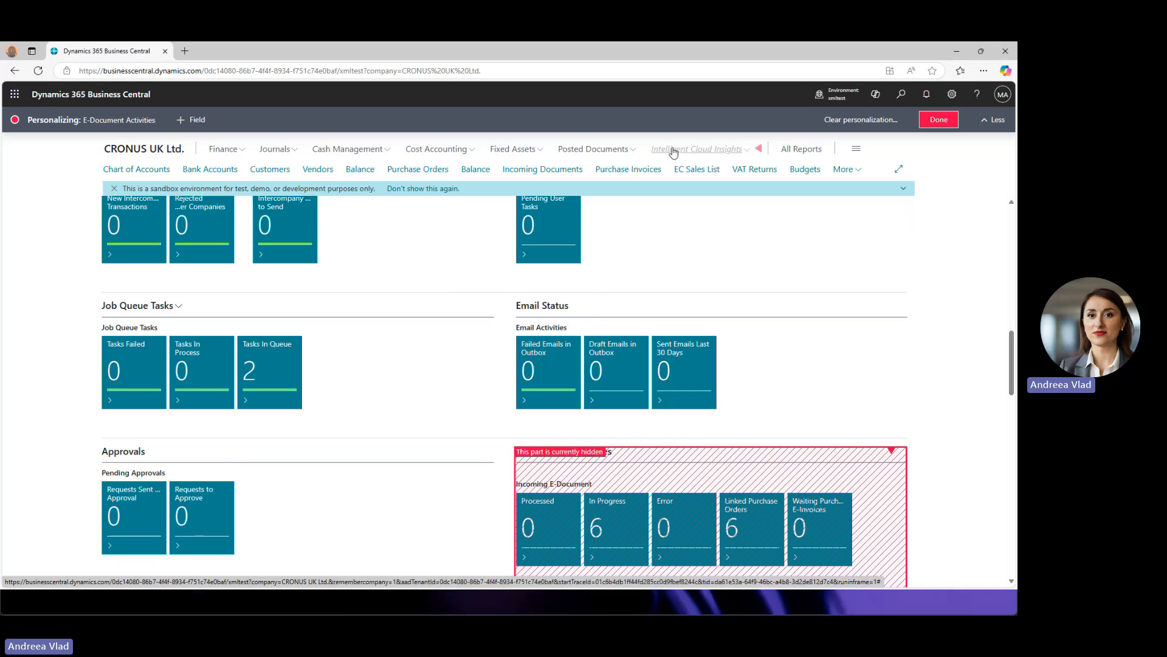
# - Hide the second Balance link, leaving Intelligent Cloud Insights unchanged
pyautogui.click(760, 151)
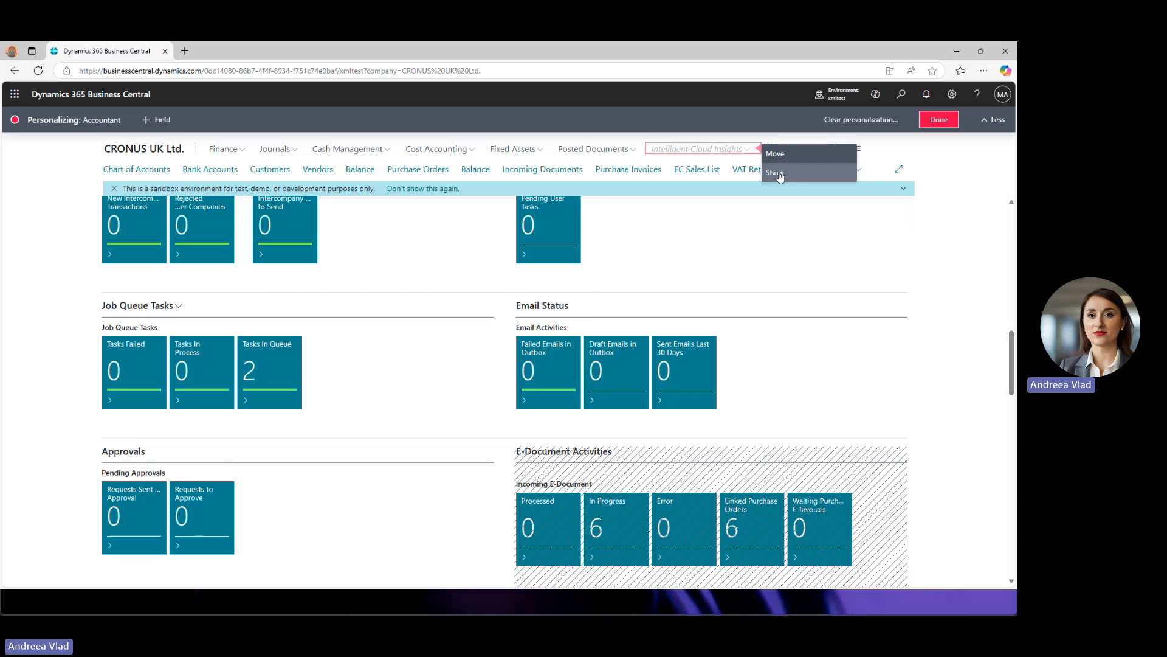
pyautogui.click(776, 173)
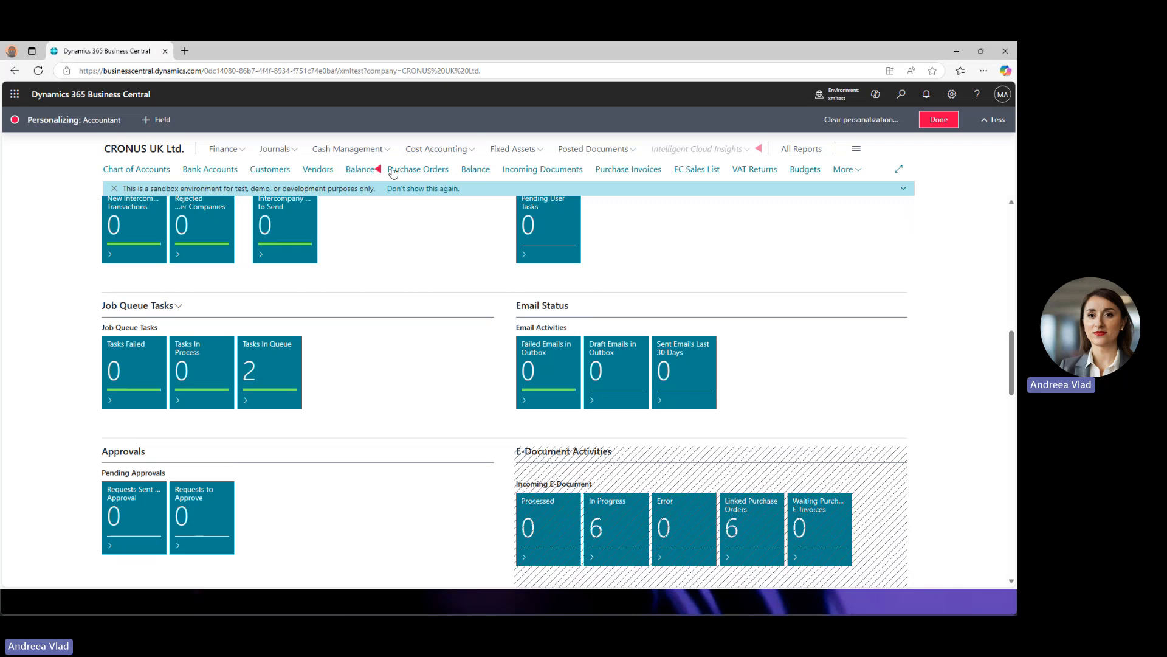
pyautogui.click(493, 172)
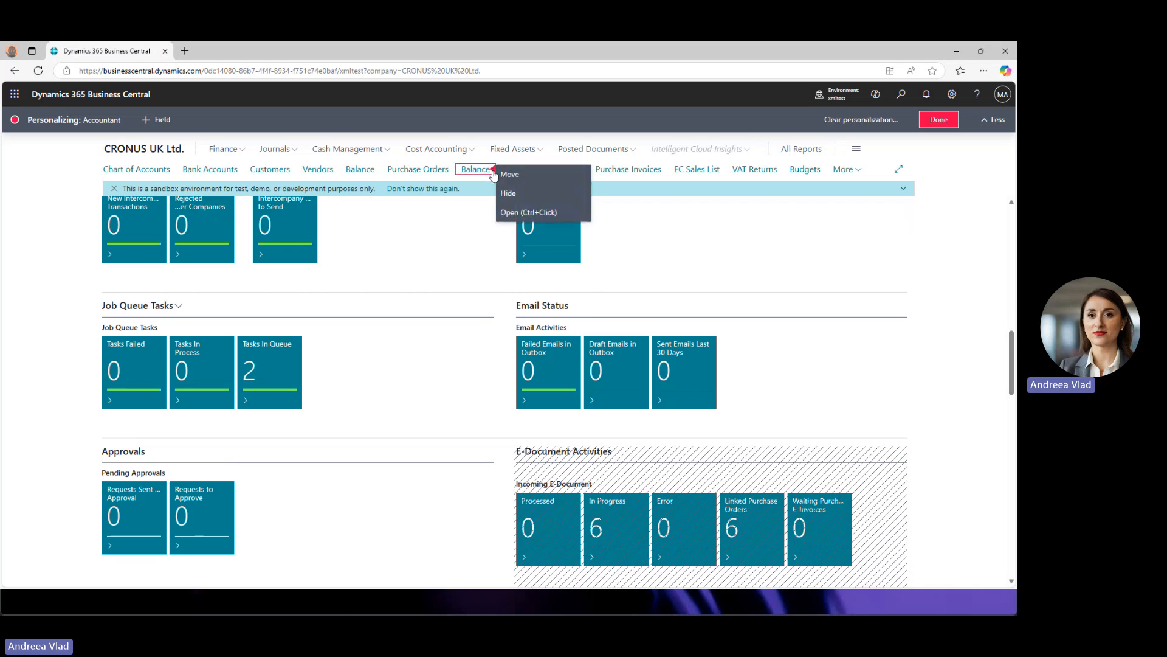
pyautogui.click(512, 196)
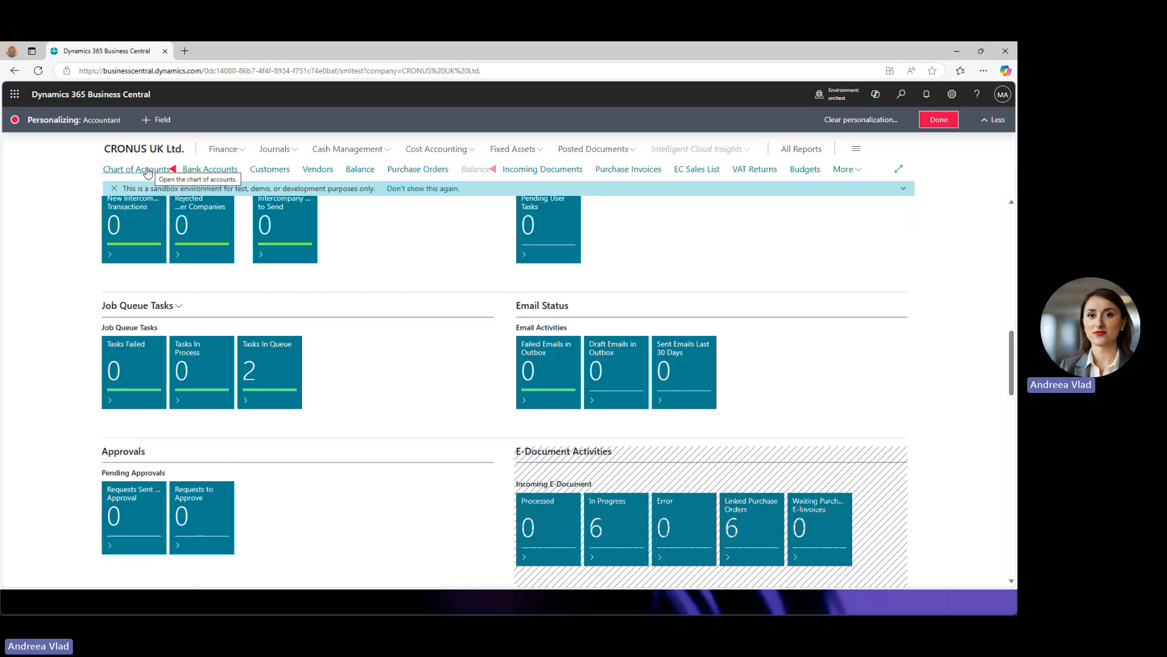
# - Open the Purchase Orders list from its link's personalization menu
pyautogui.click(414, 175)
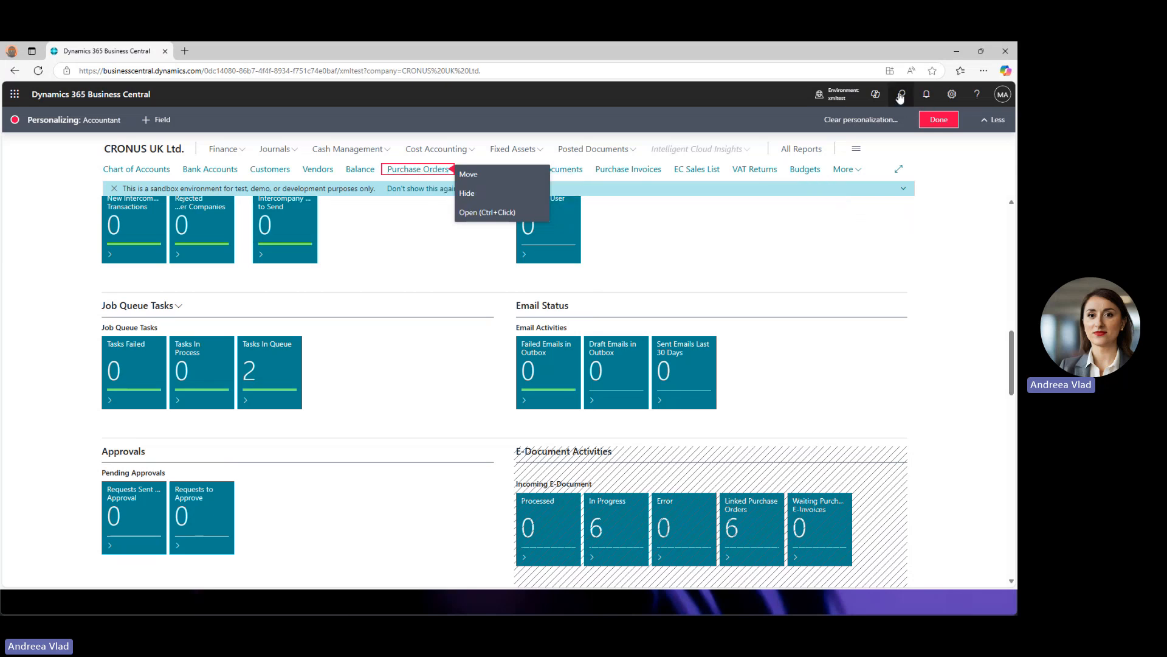
pyautogui.scroll(5, 334, 326)
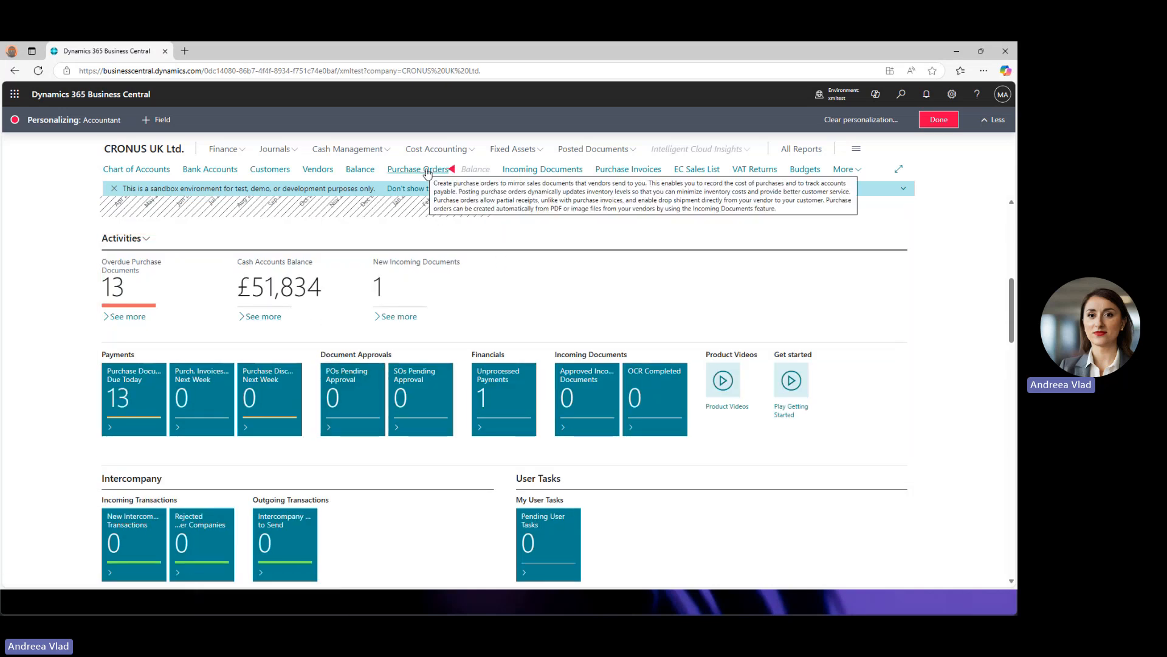
pyautogui.click(453, 173)
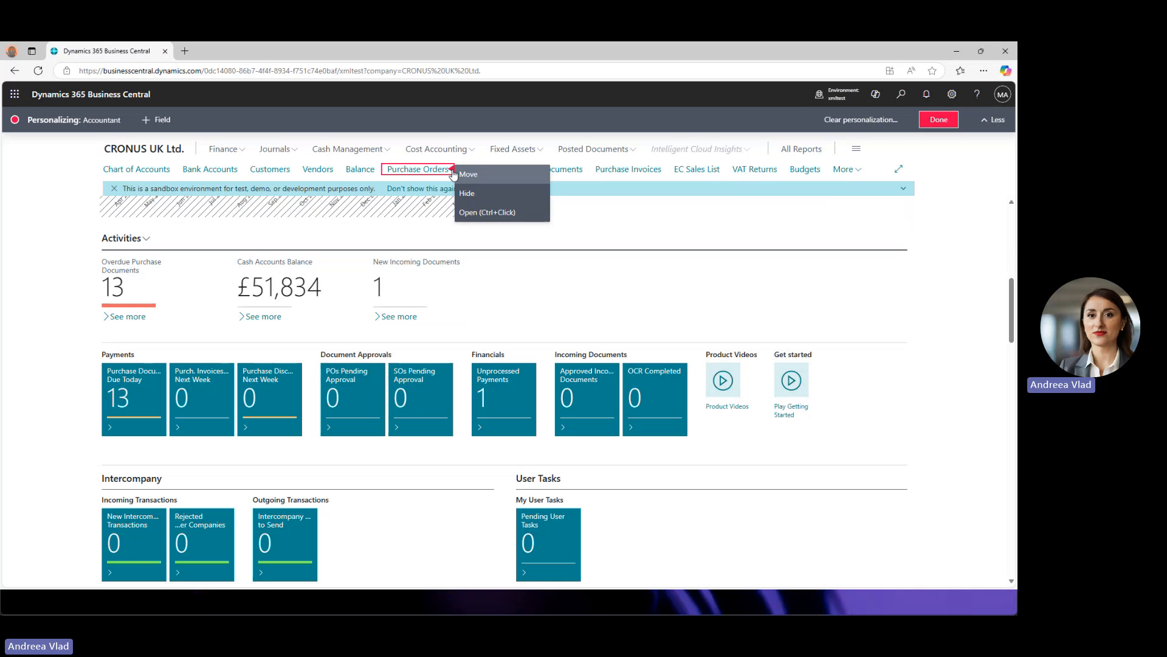
pyautogui.click(478, 212)
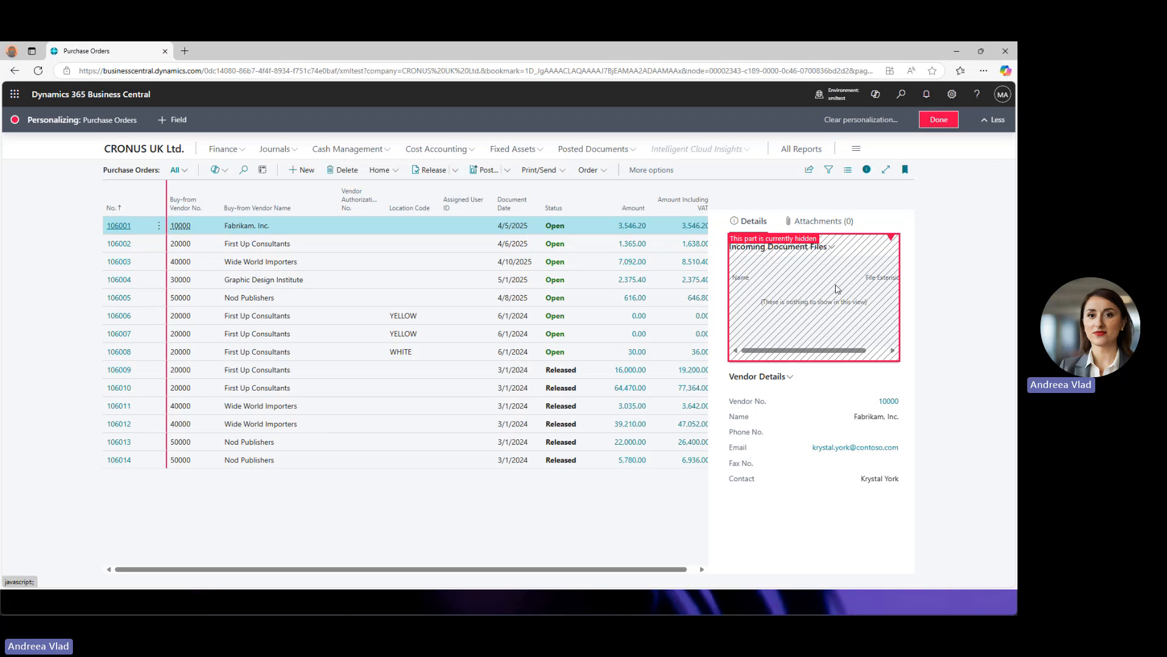
# - Show the hidden Incoming Document Files part again, leaving the vendor Name field unchanged
pyautogui.click(892, 239)
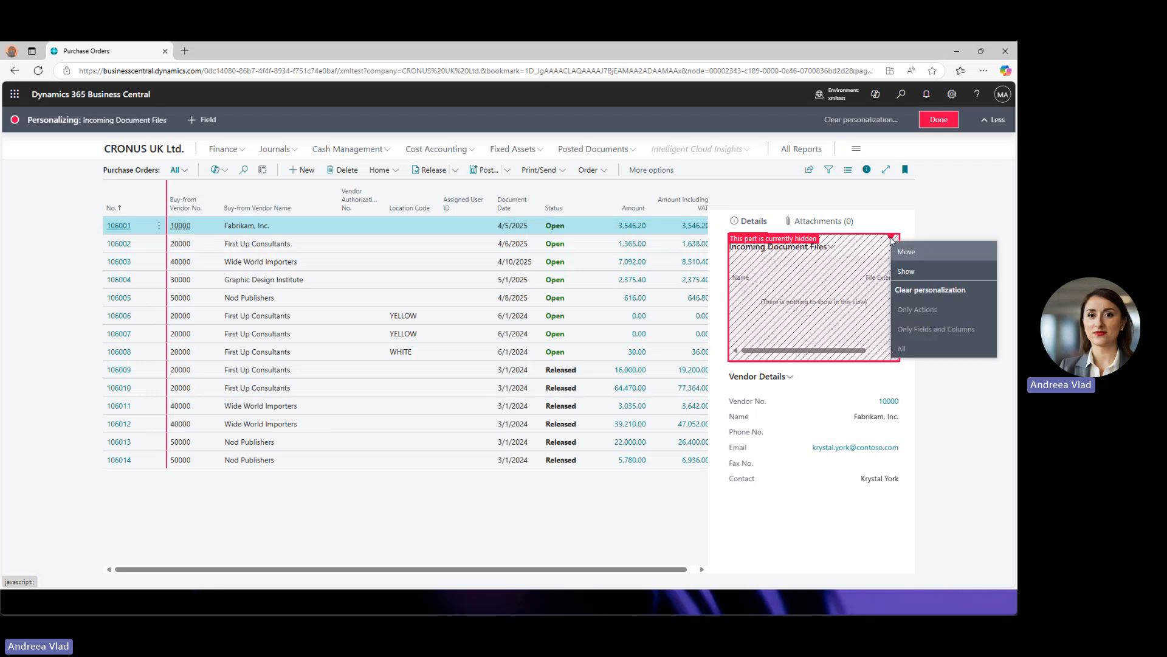
pyautogui.click(906, 271)
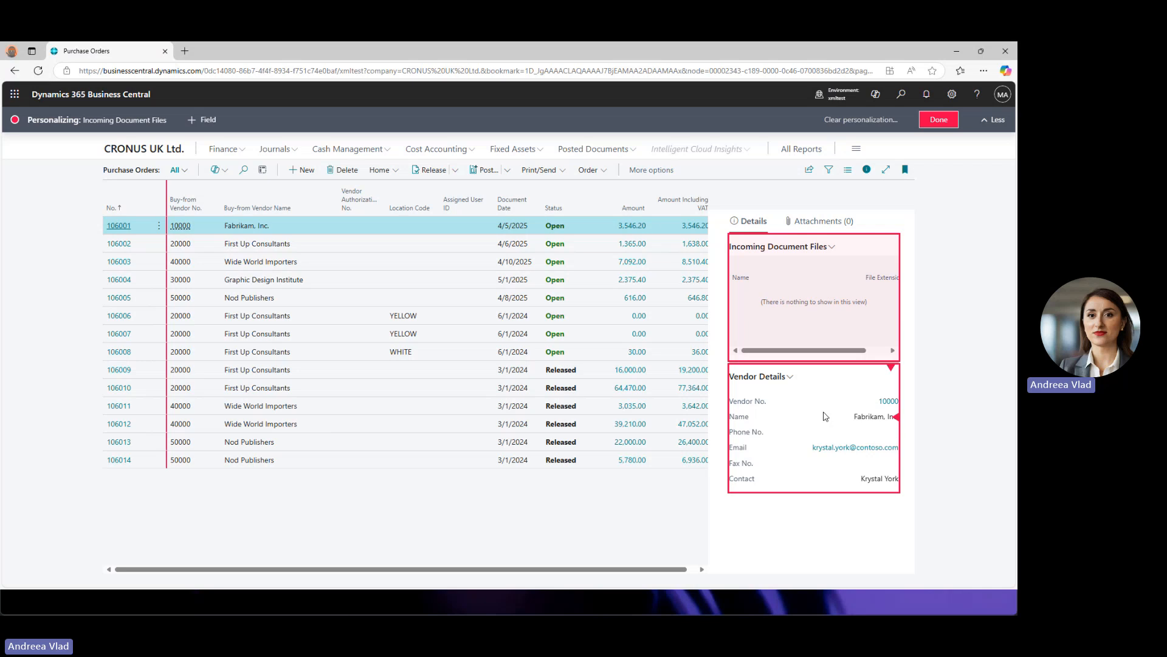
pyautogui.click(897, 418)
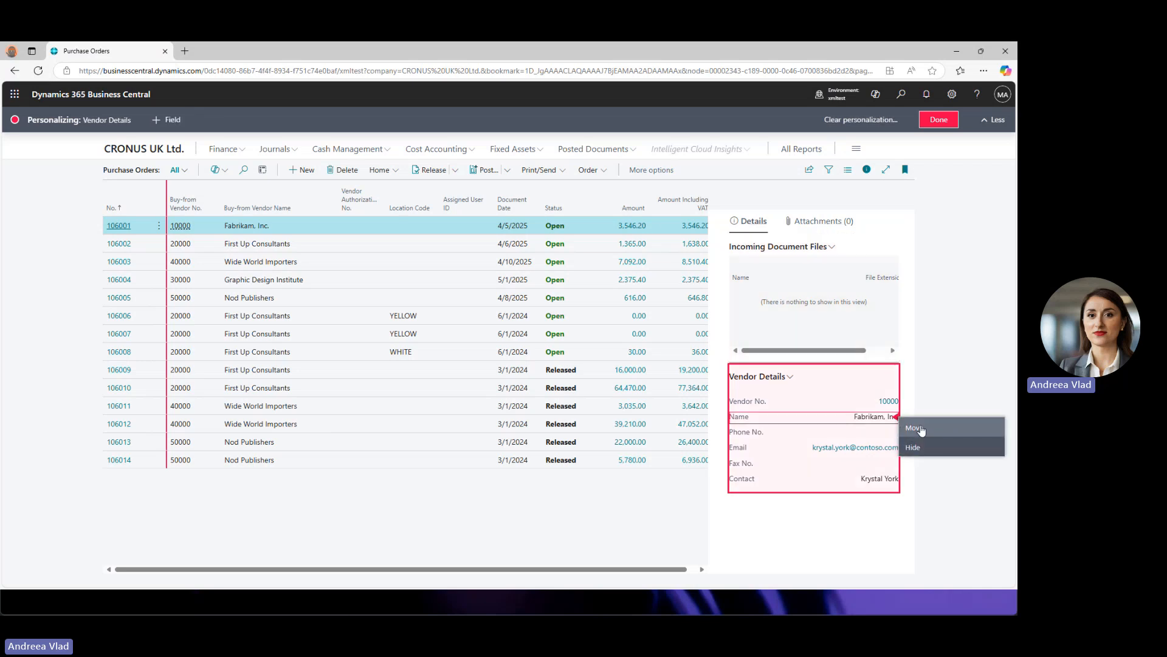
pyautogui.click(452, 481)
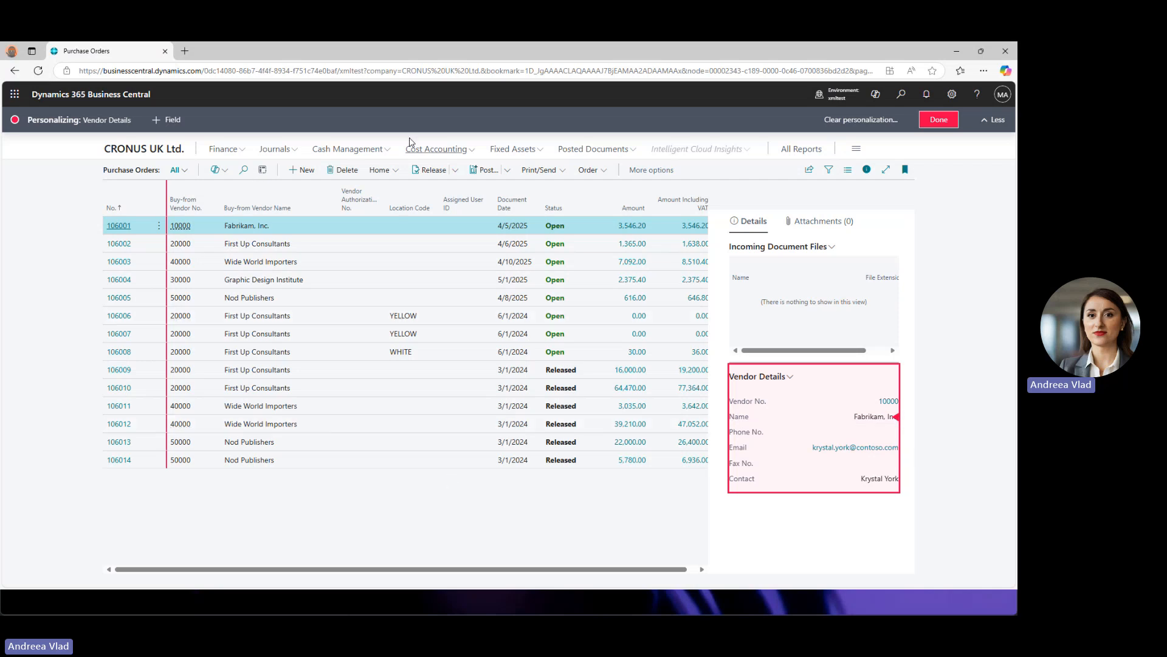
pyautogui.moveTo(373, 197)
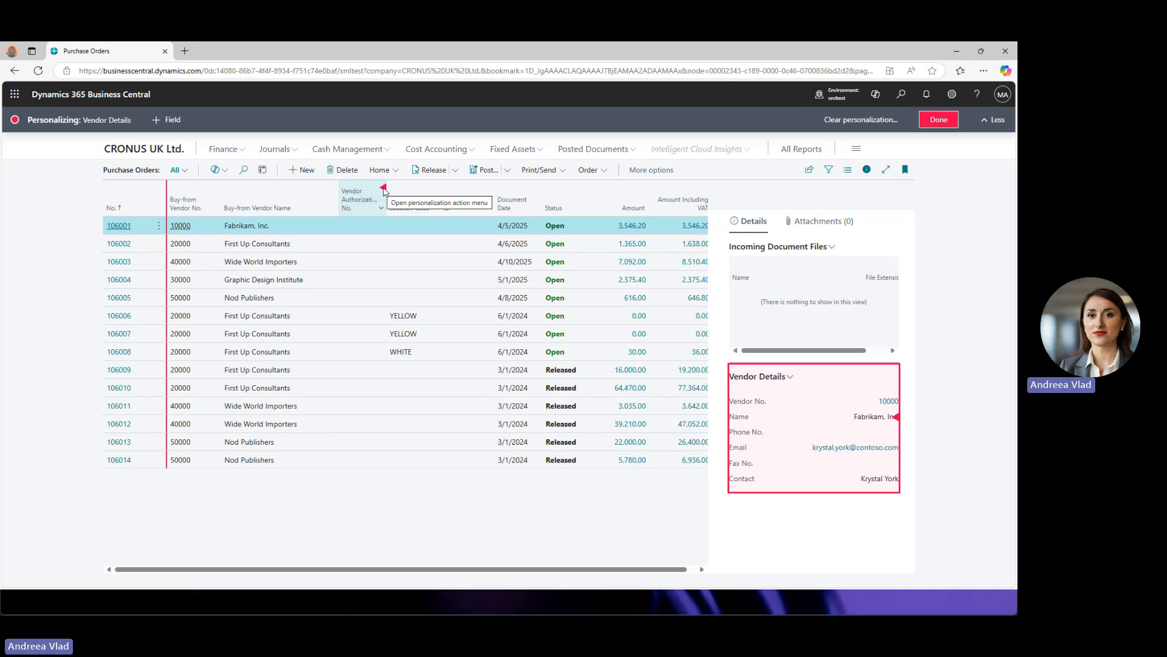
# - Hide the Vendor Authorization No., Location Code and Assigned User ID columns from their header menus
pyautogui.click(384, 188)
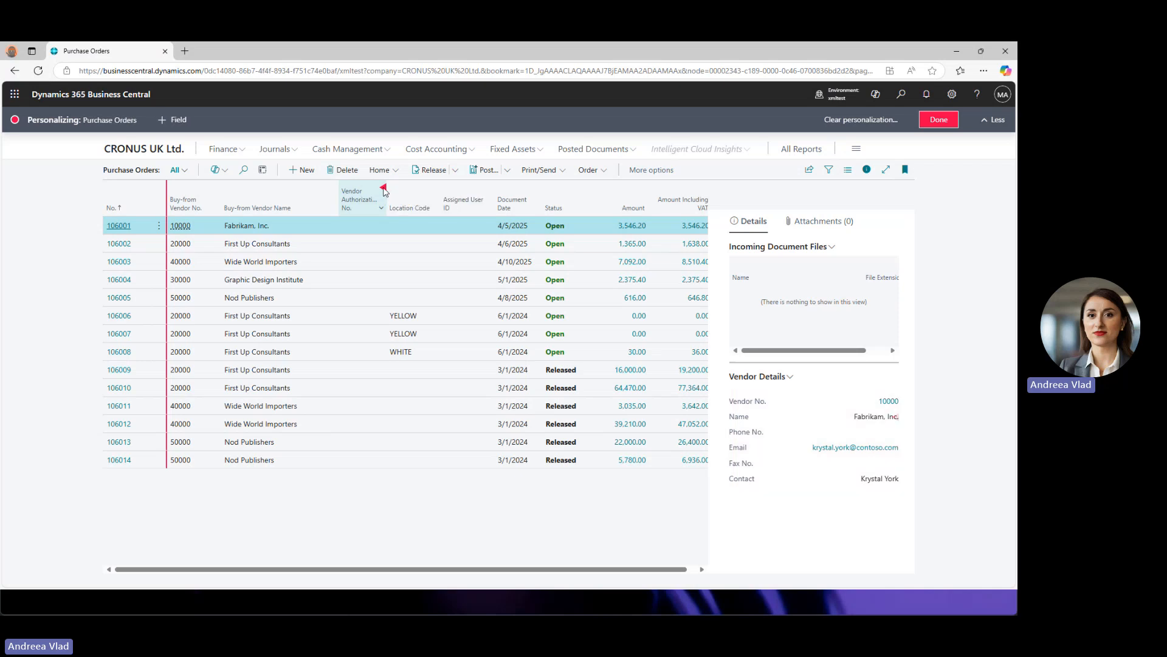
pyautogui.click(405, 243)
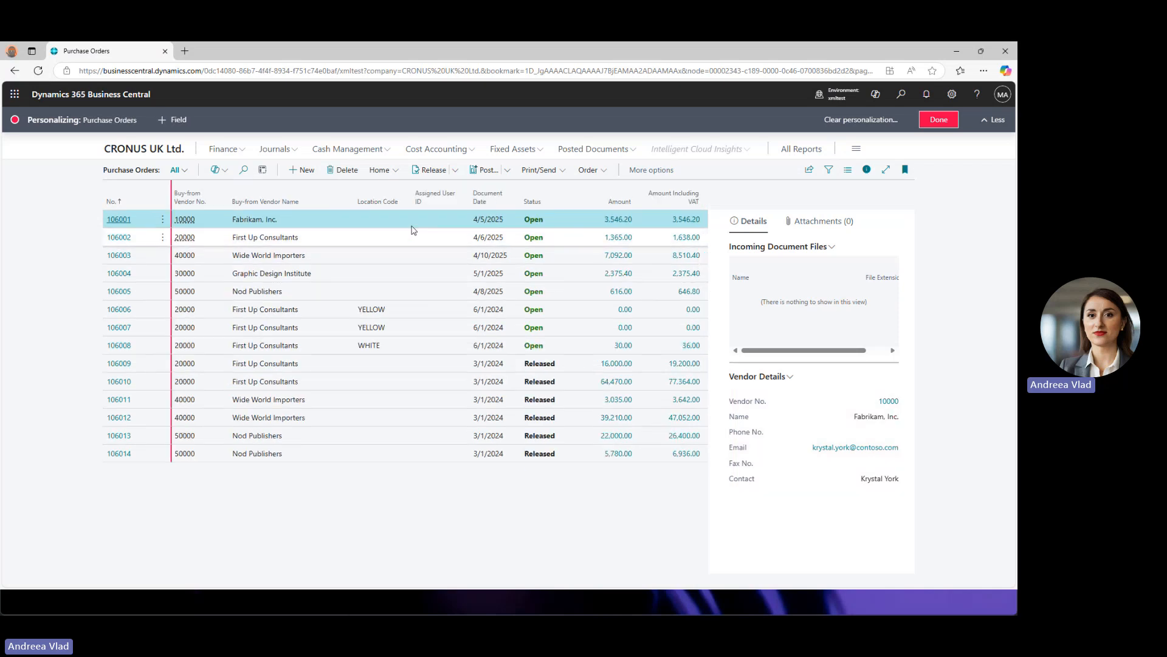
pyautogui.click(411, 189)
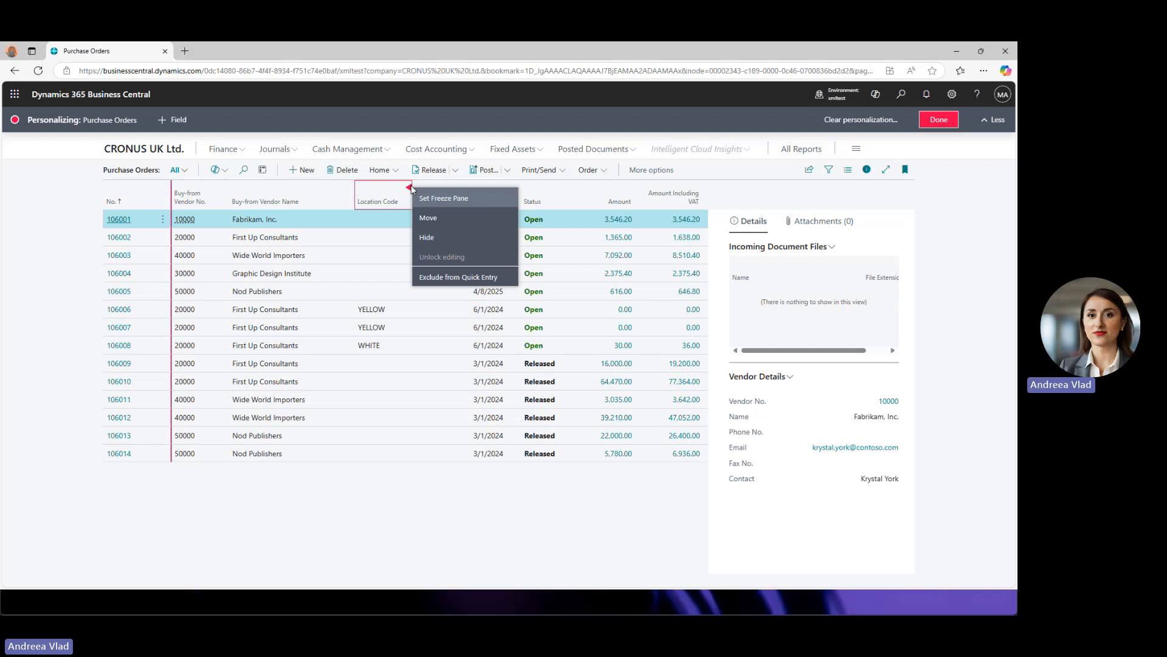
pyautogui.click(431, 235)
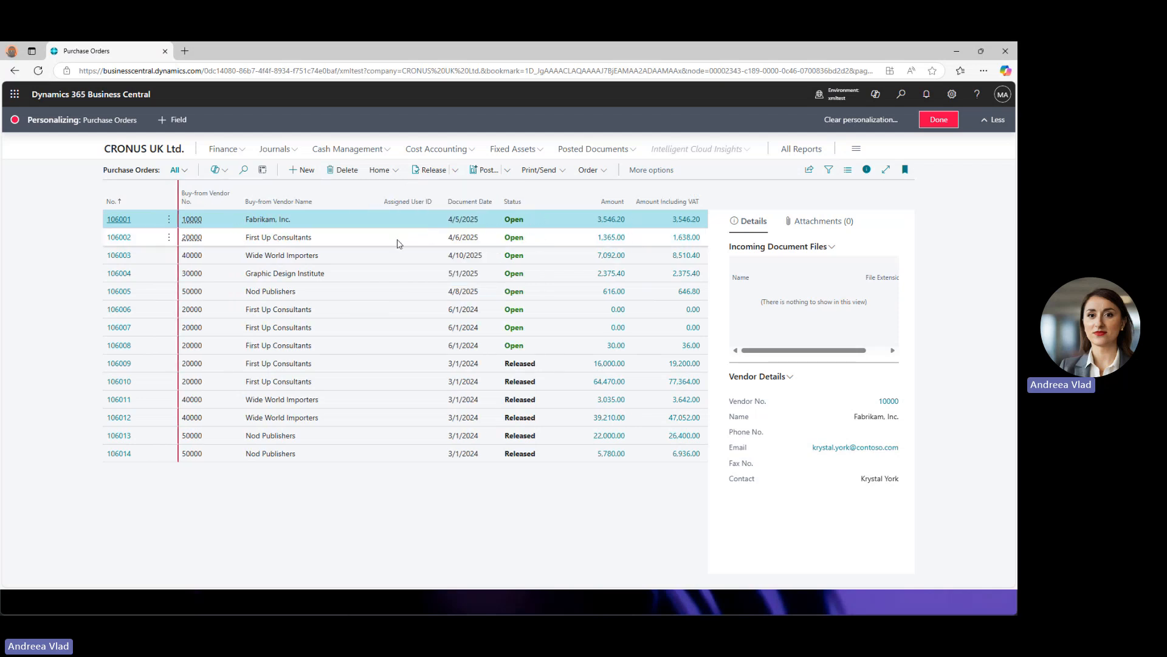
pyautogui.click(442, 190)
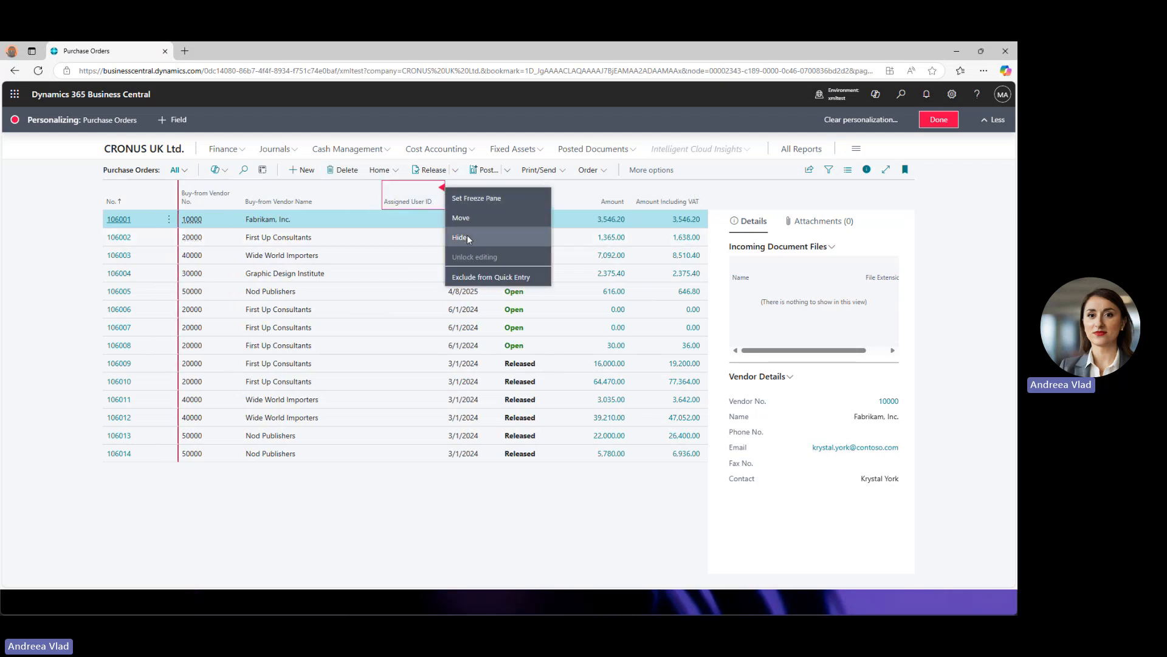
pyautogui.click(468, 238)
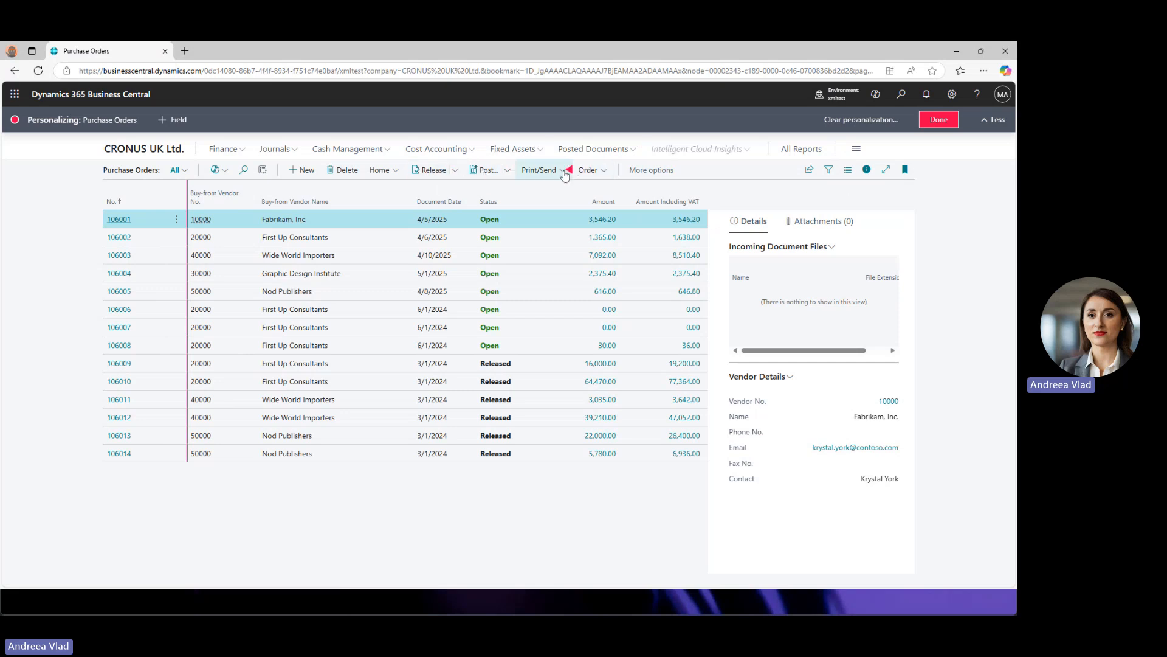
pyautogui.click(601, 172)
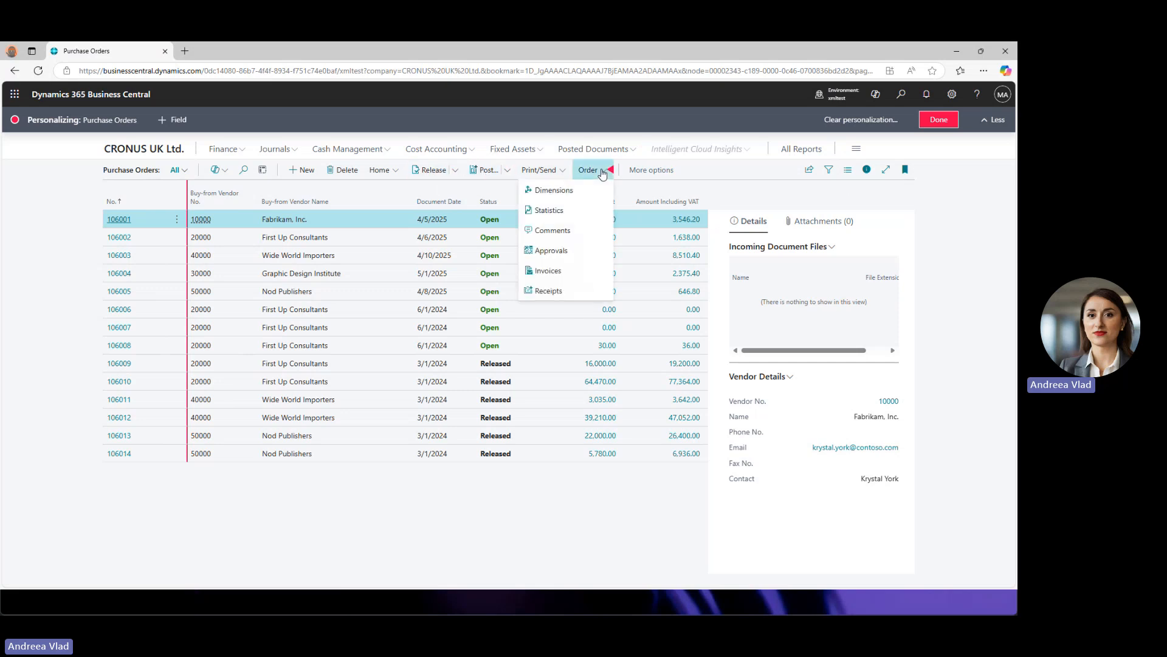
pyautogui.click(564, 173)
pyautogui.click(508, 172)
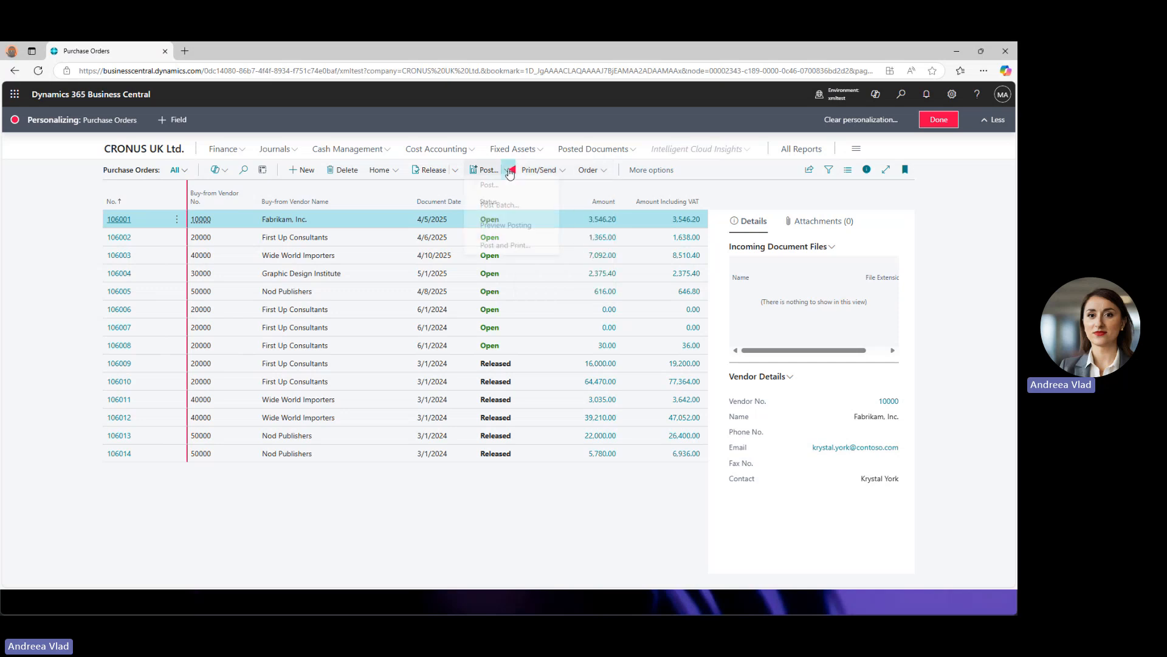
pyautogui.click(459, 173)
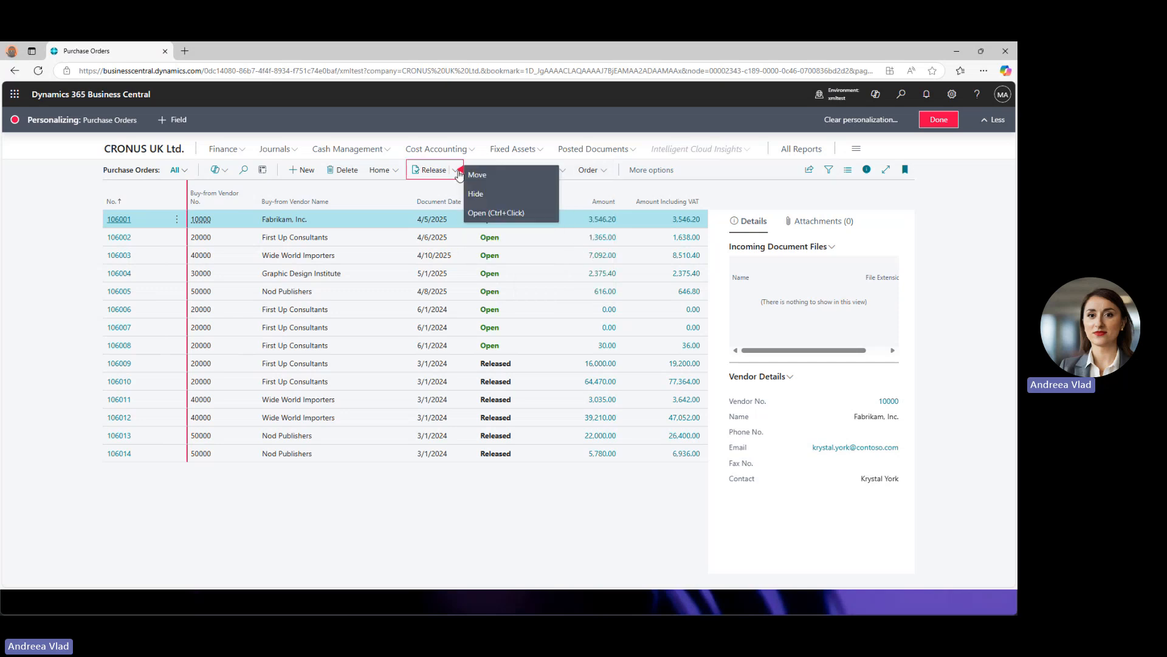
pyautogui.click(414, 189)
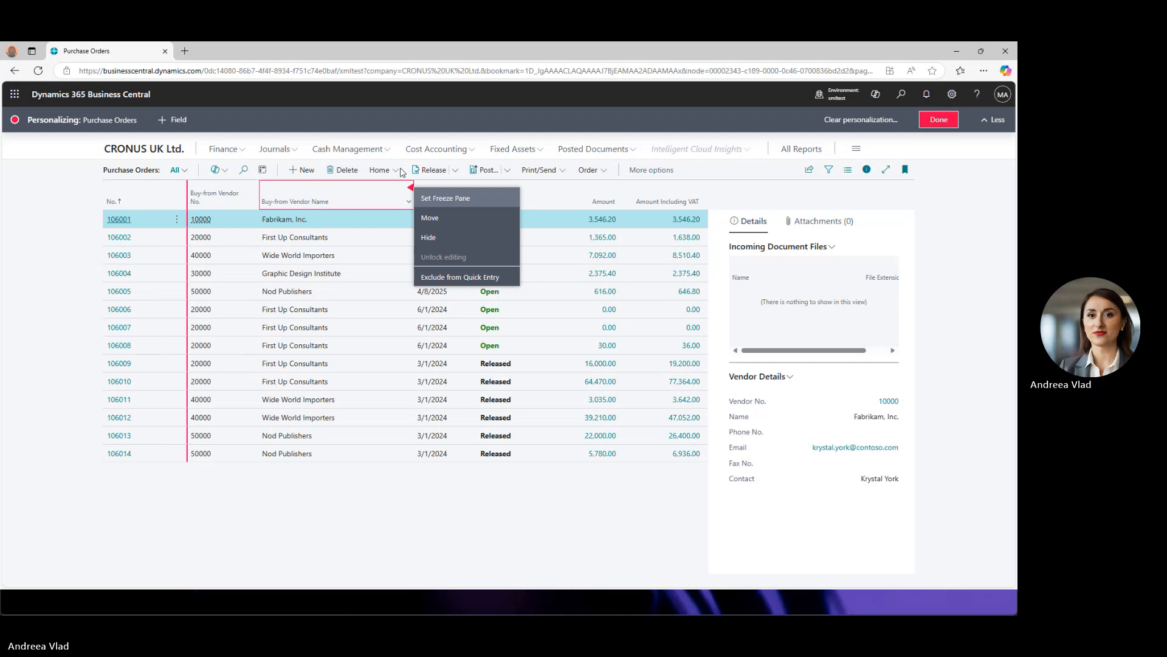
pyautogui.click(400, 174)
pyautogui.click(399, 173)
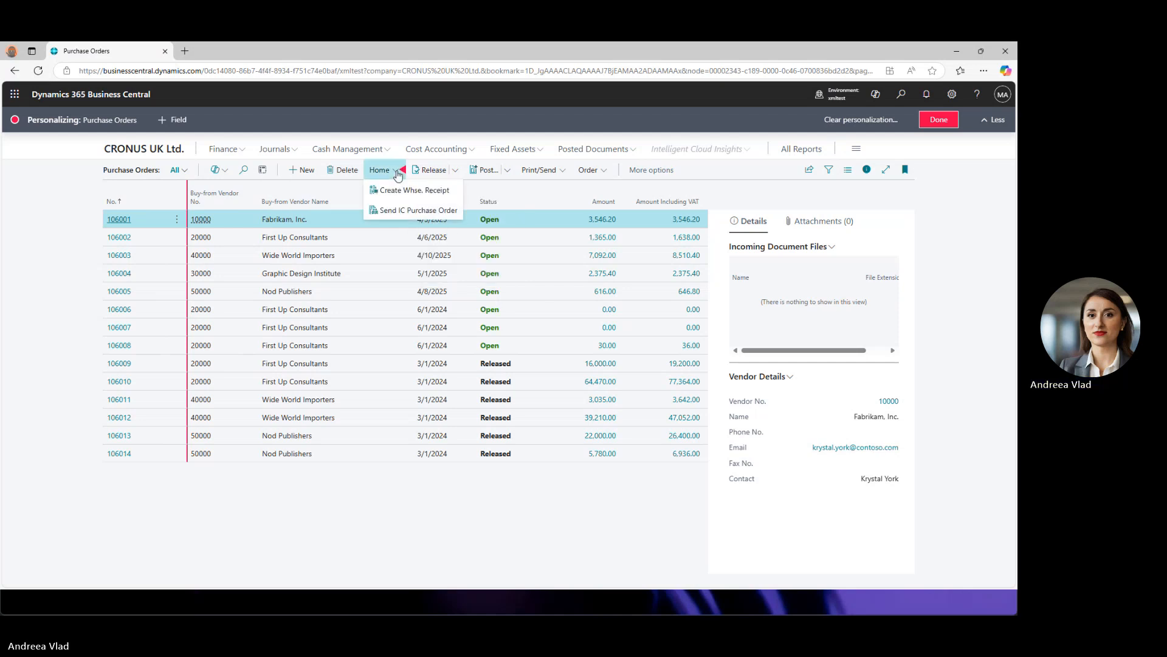
pyautogui.click(456, 174)
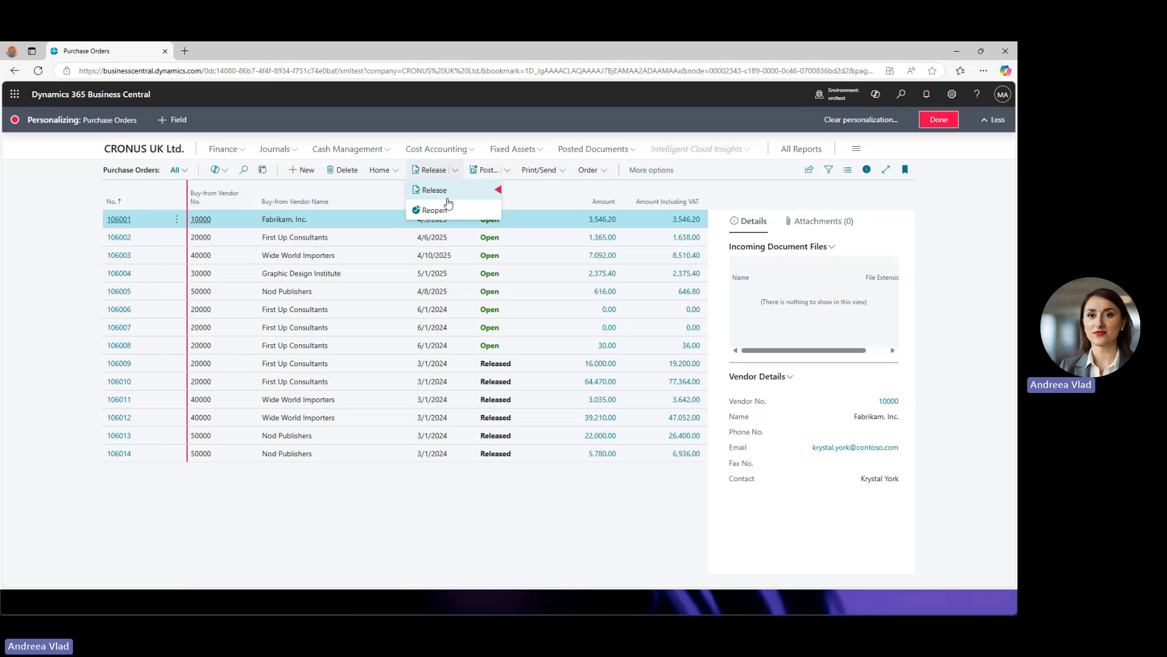
pyautogui.click(563, 175)
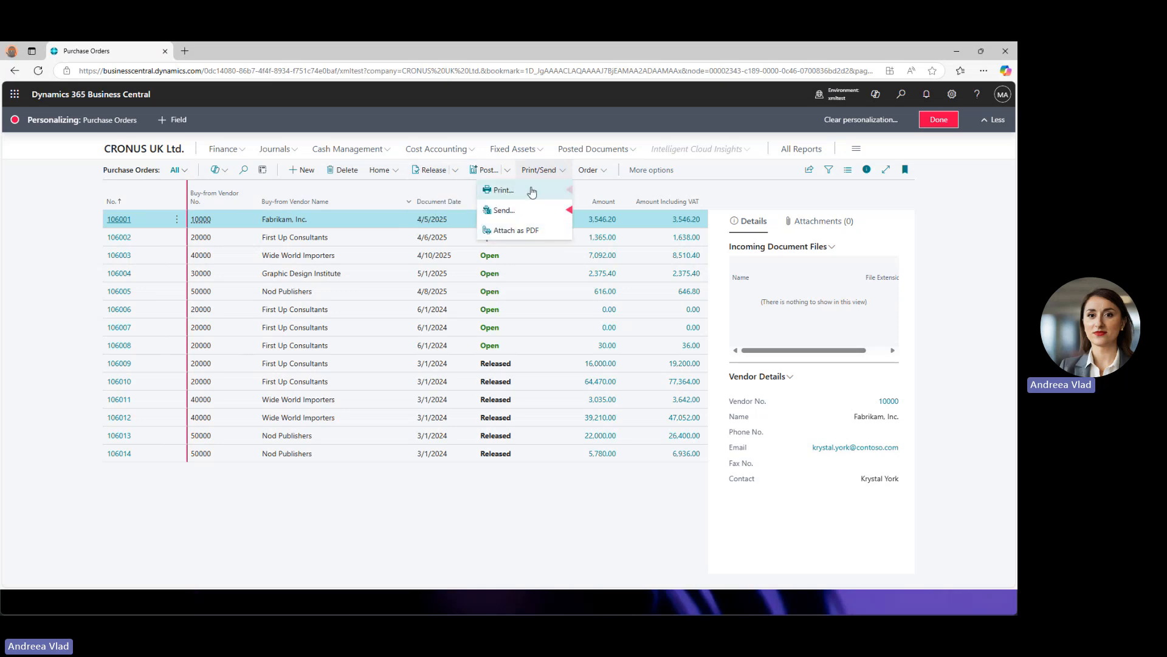
pyautogui.click(123, 225)
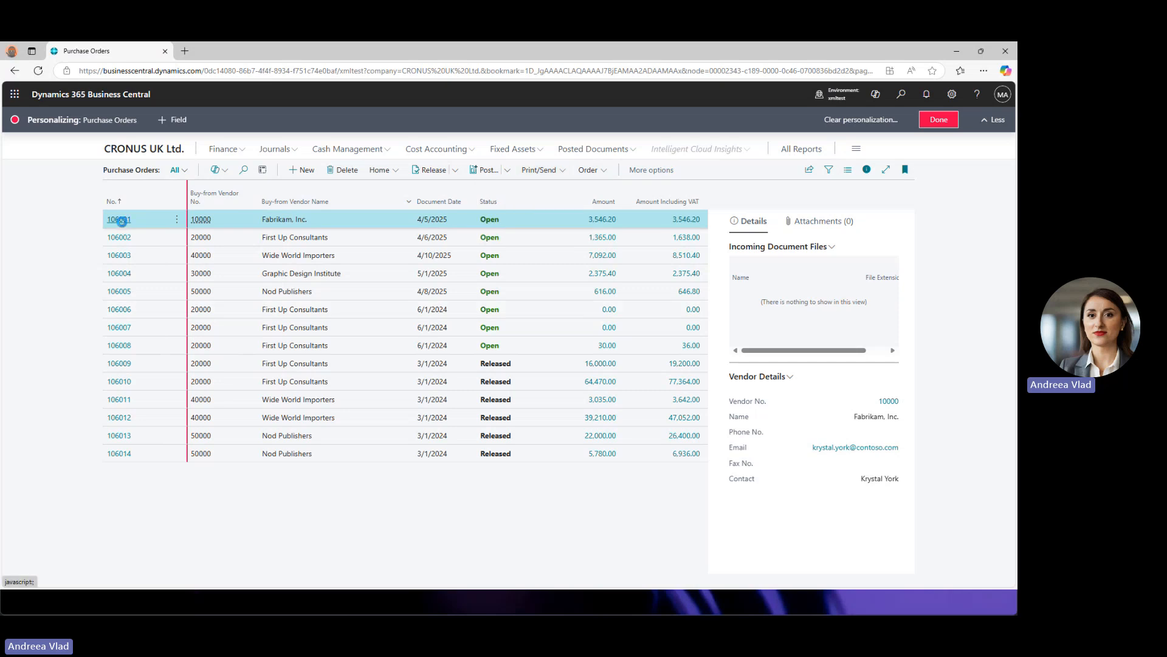
# - Open purchase order 106001, check the Approve and Request Approval menus, and show Order actions
pyautogui.click(121, 221)
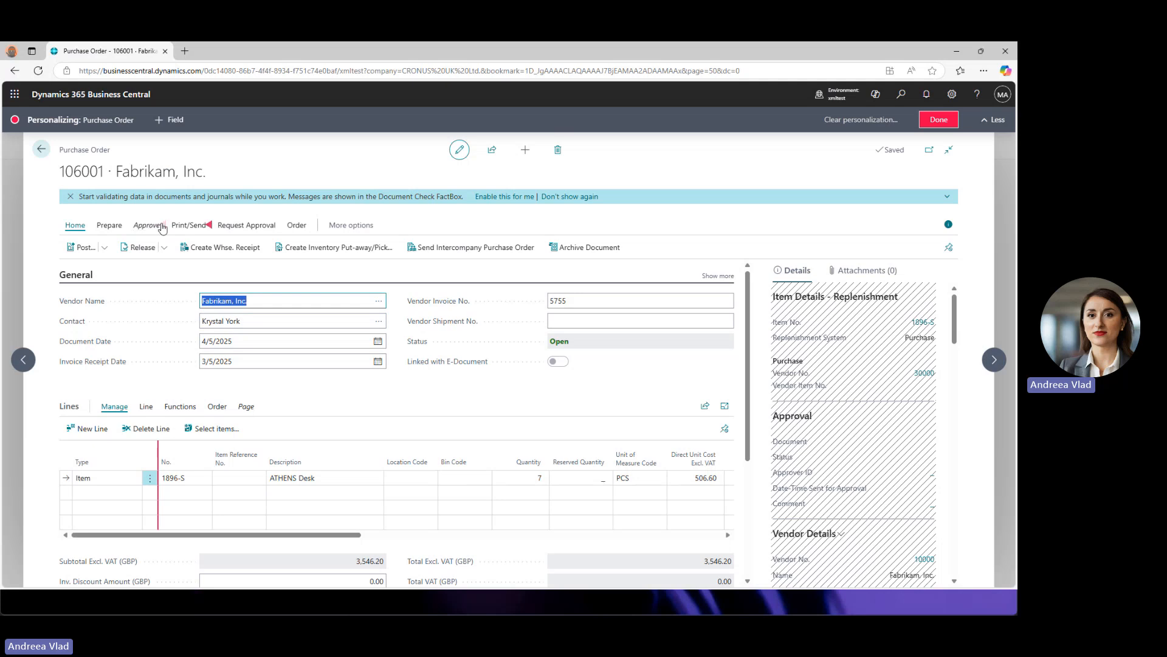
pyautogui.click(163, 226)
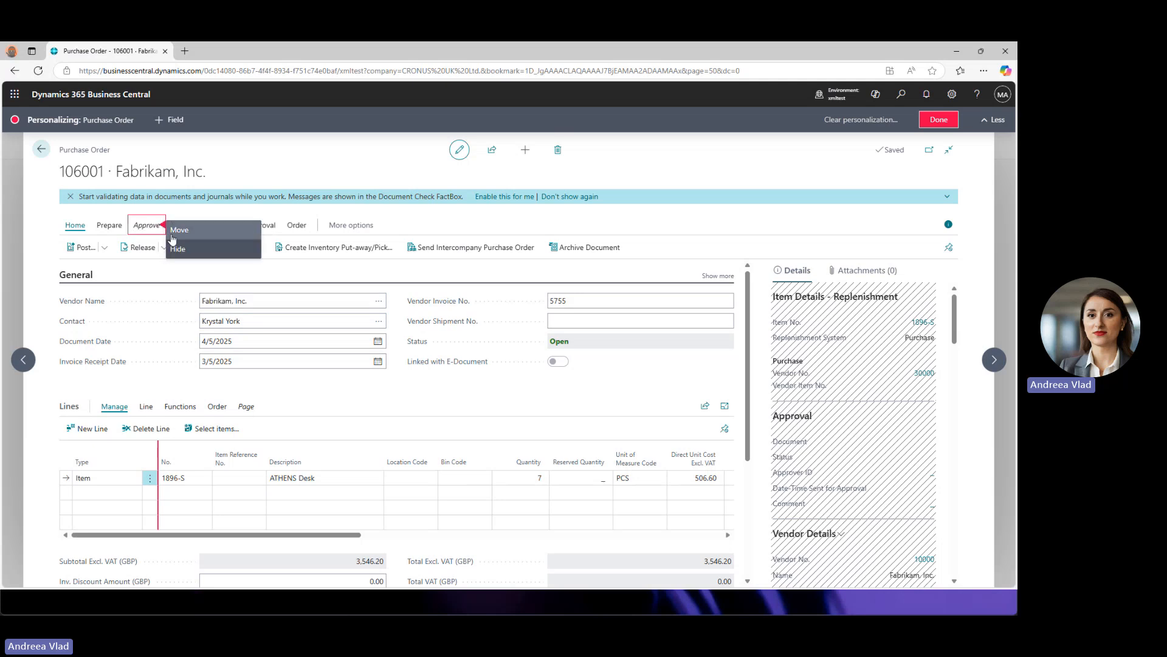
pyautogui.click(428, 218)
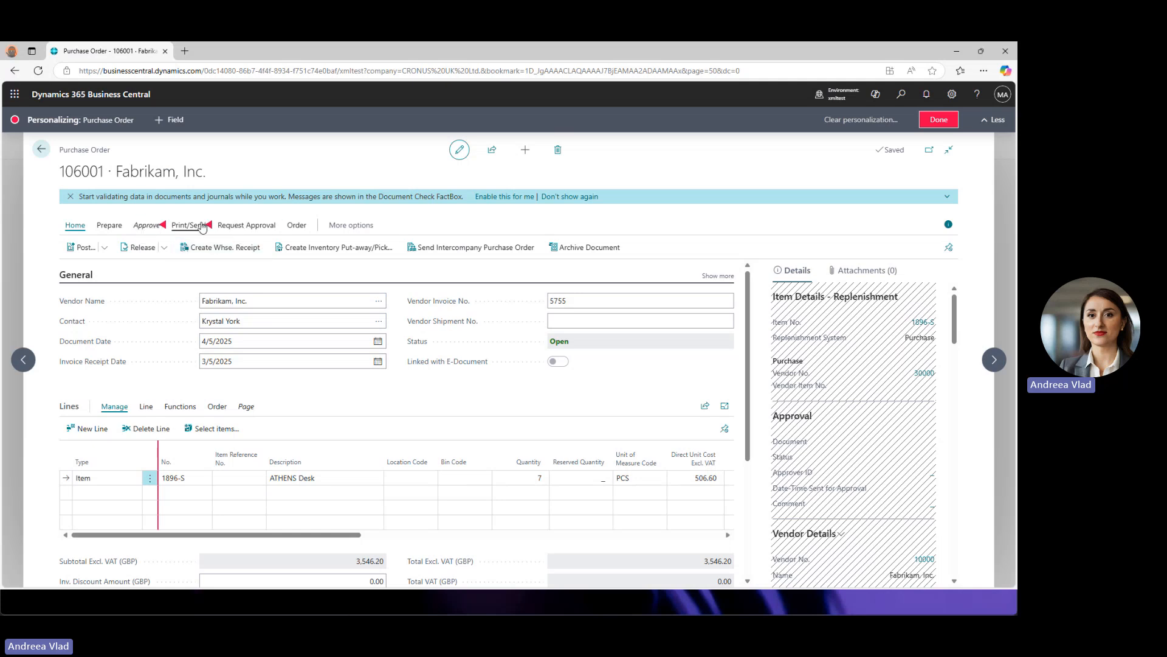
pyautogui.click(278, 225)
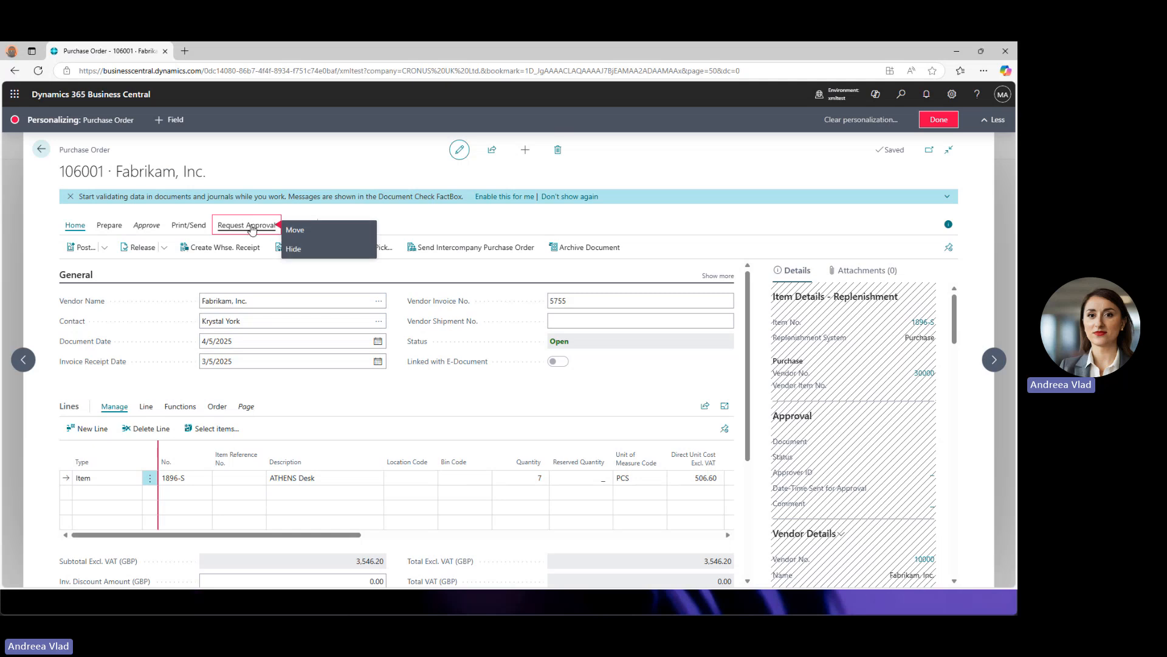
pyautogui.click(345, 208)
pyautogui.click(297, 226)
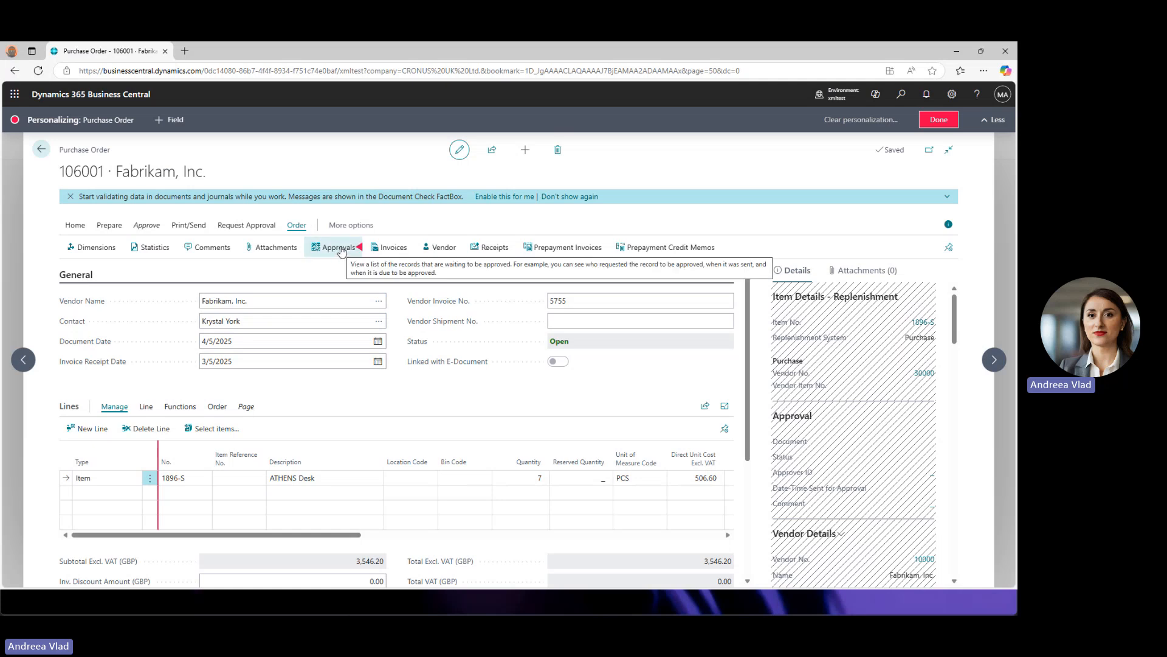
# - Drag Approvals out of the Order actions, then drop it back after Prepayment Invoices
pyautogui.moveTo(345, 249)
pyautogui.mouseDown()
pyautogui.moveTo(282, 229)
pyautogui.moveTo(149, 226)
pyautogui.moveTo(272, 239)
pyautogui.moveTo(279, 227)
pyautogui.mouseUp()
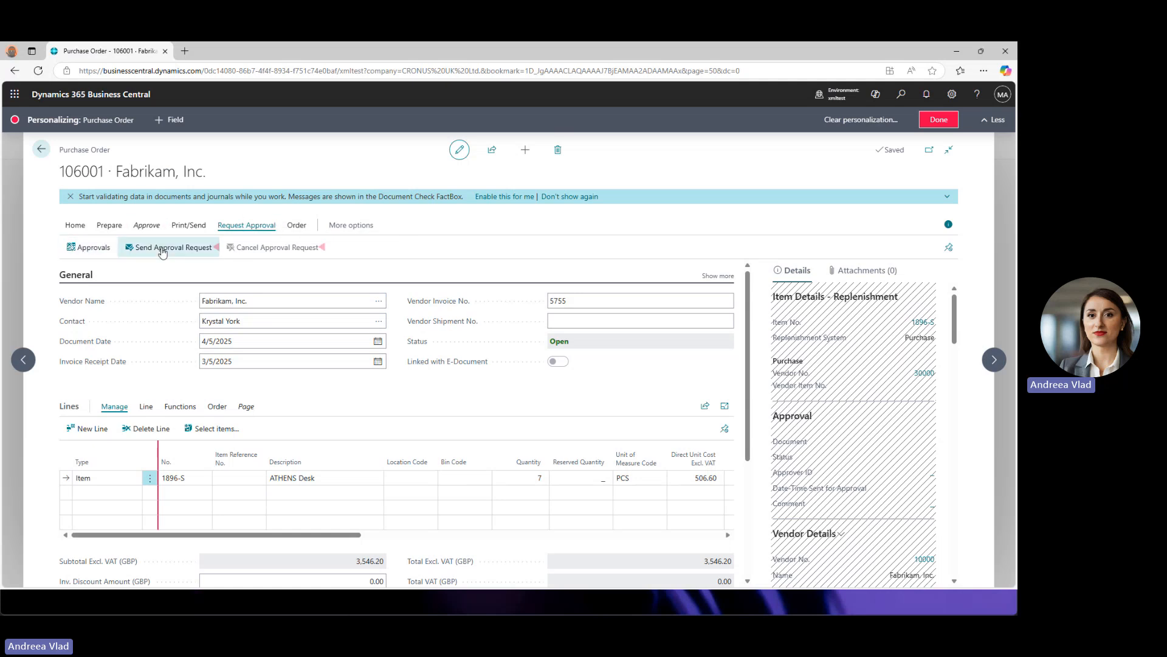
pyautogui.click(296, 227)
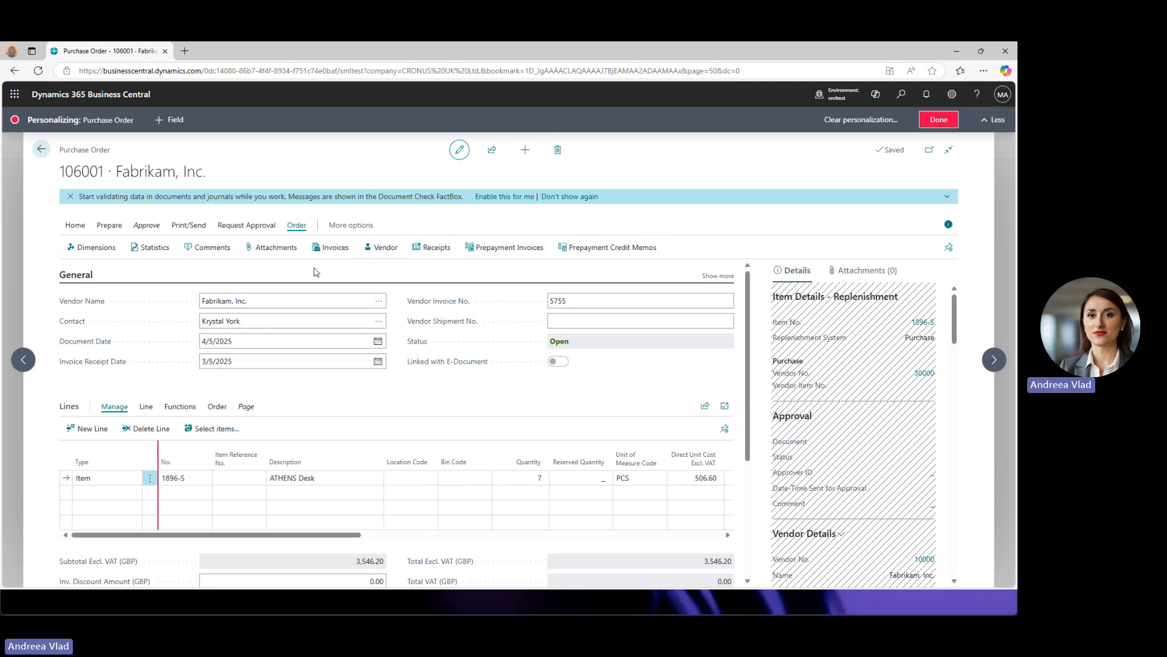
pyautogui.click(259, 225)
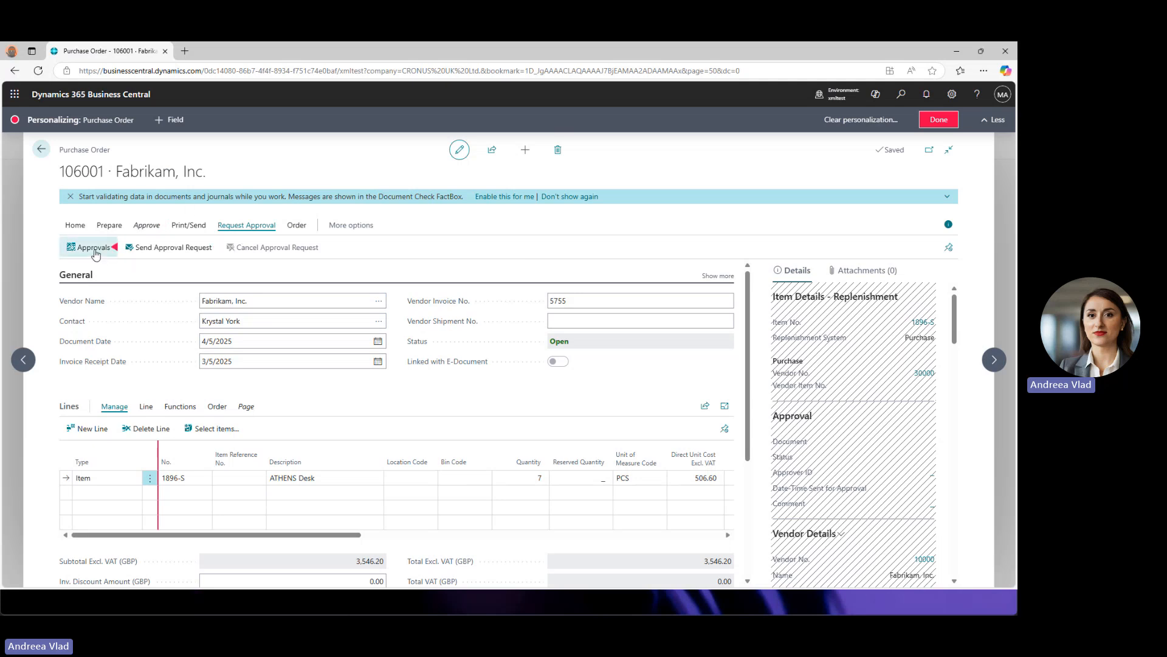
pyautogui.click(114, 250)
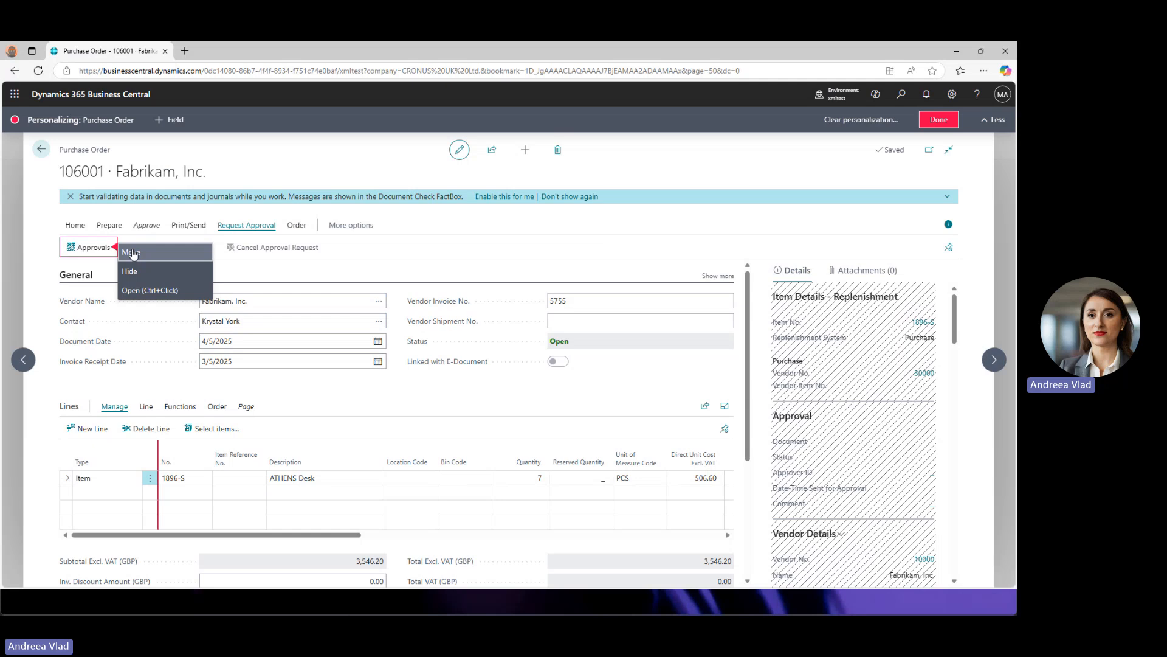
pyautogui.click(95, 249)
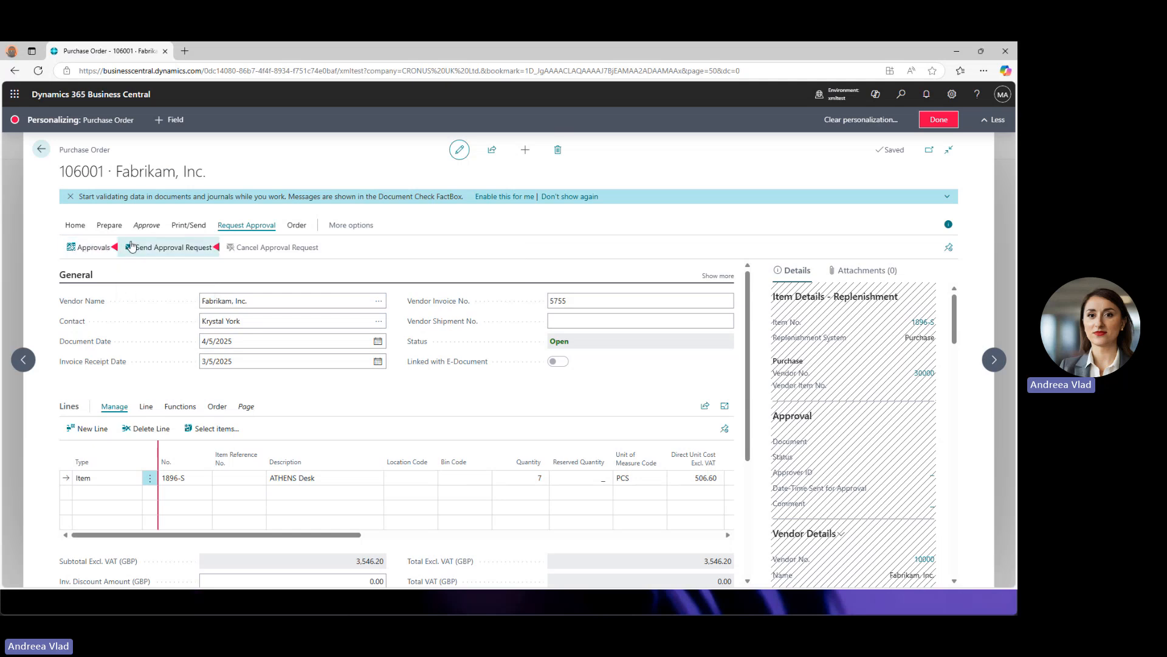
pyautogui.moveTo(100, 246); pyautogui.dragTo(301, 229)
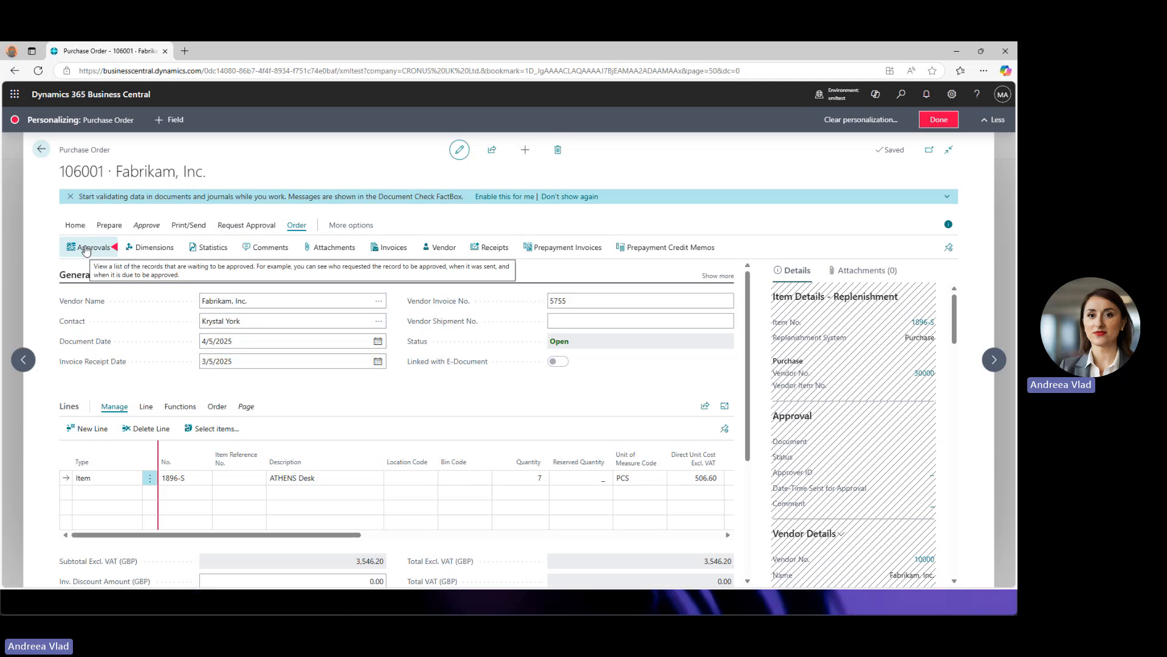
pyautogui.moveTo(85, 250)
pyautogui.mouseDown()
pyautogui.moveTo(666, 254)
pyautogui.moveTo(624, 251)
pyautogui.mouseUp()
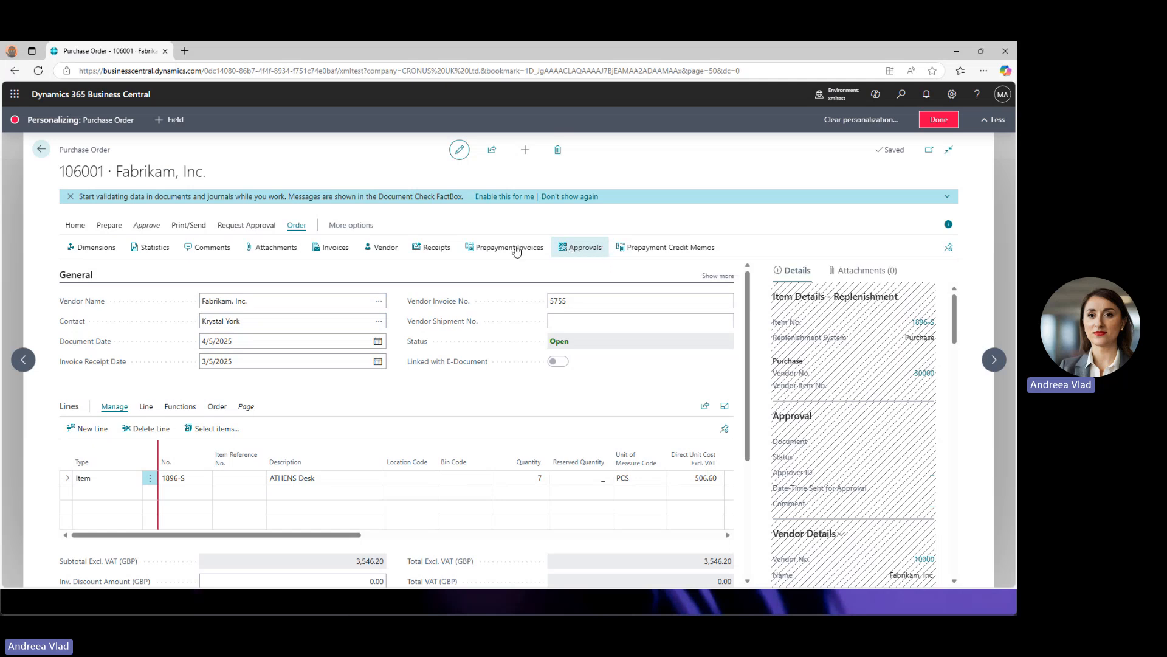
# - Return to the Purchase Orders list and bring up the Add Field to Page pane
pyautogui.click(41, 149)
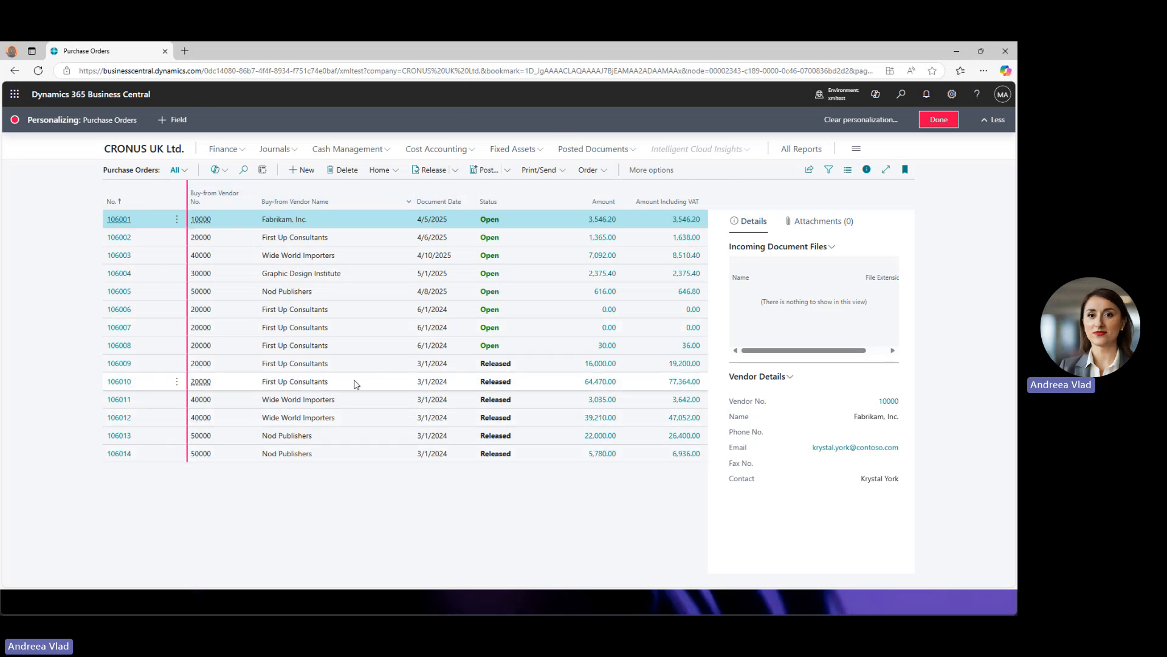
pyautogui.click(175, 121)
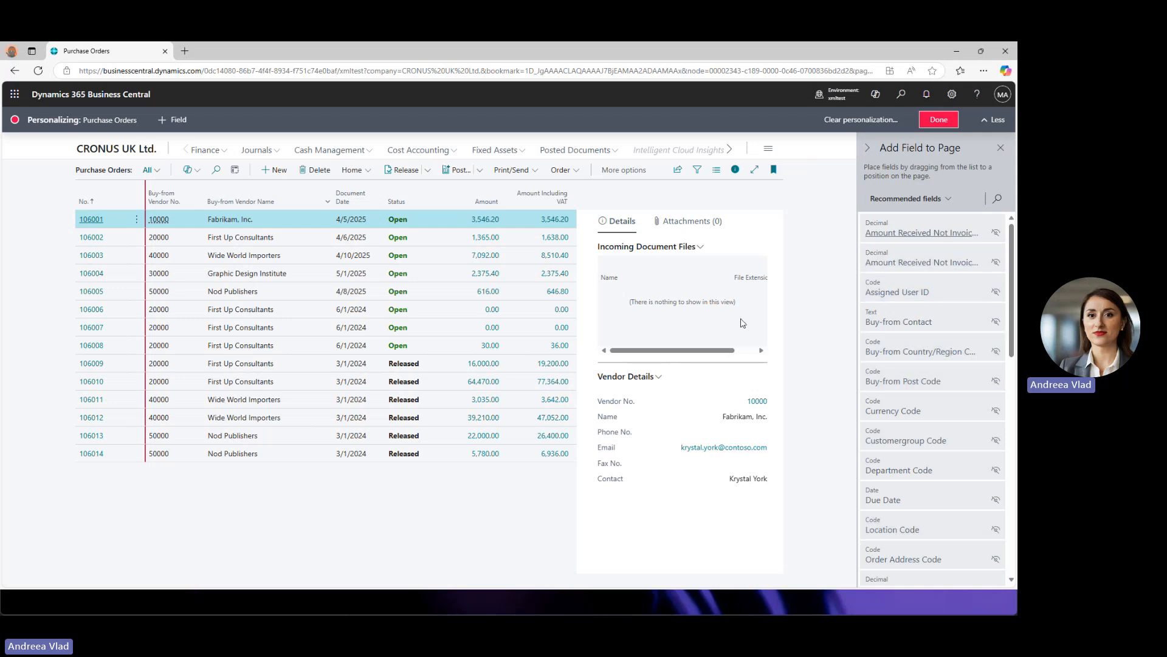
# - Show the hidden Amount Received Not Invoiced (LCY) column and close the FactBox side panel
pyautogui.moveTo(925, 354)
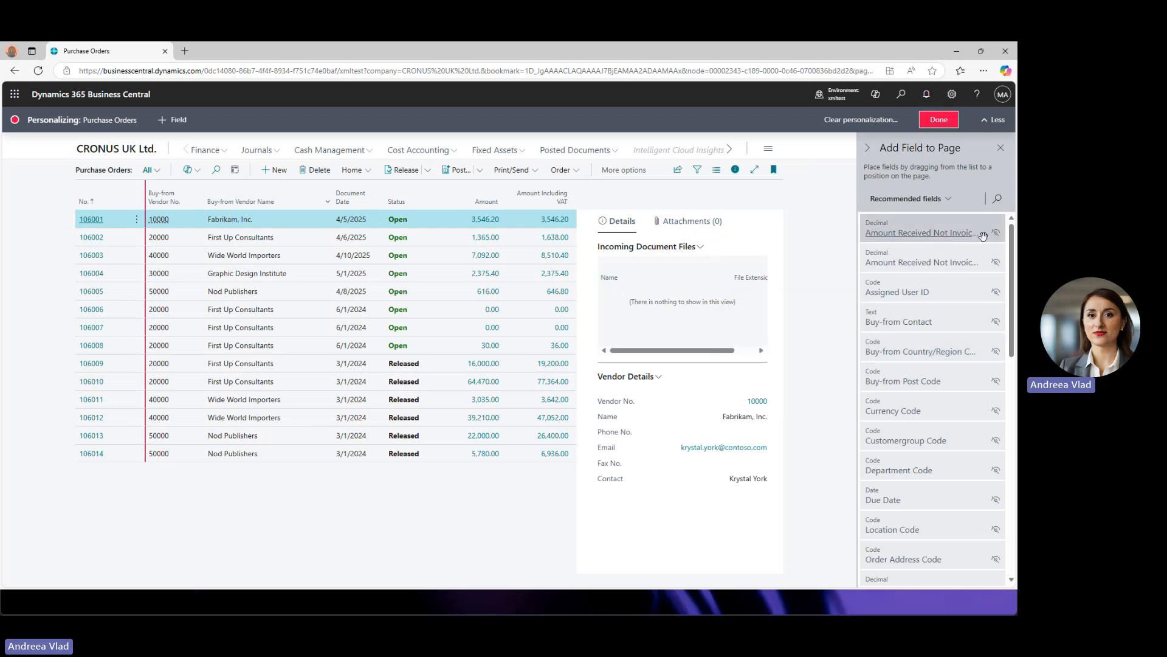
pyautogui.moveTo(997, 234)
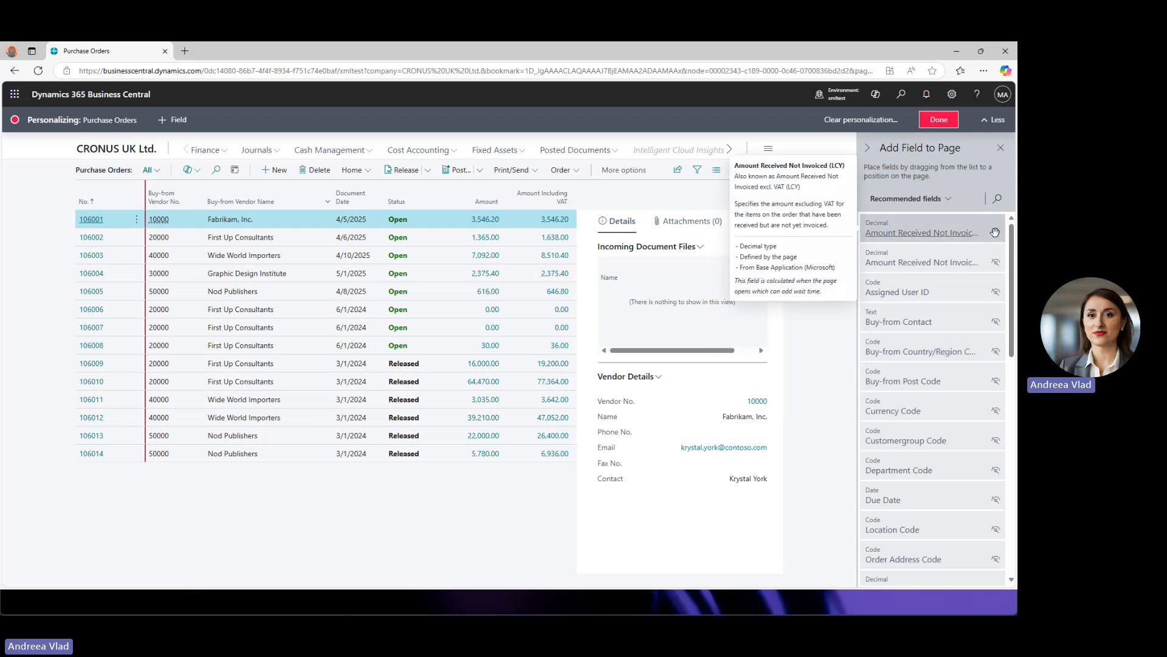
pyautogui.click(919, 233)
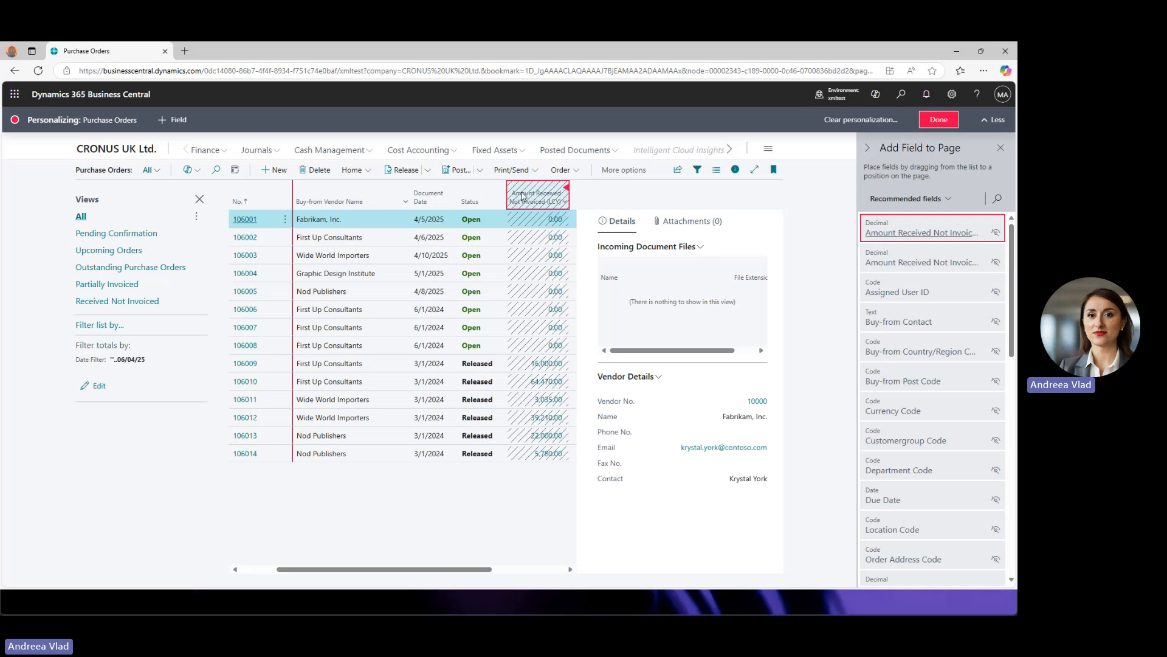
pyautogui.click(567, 191)
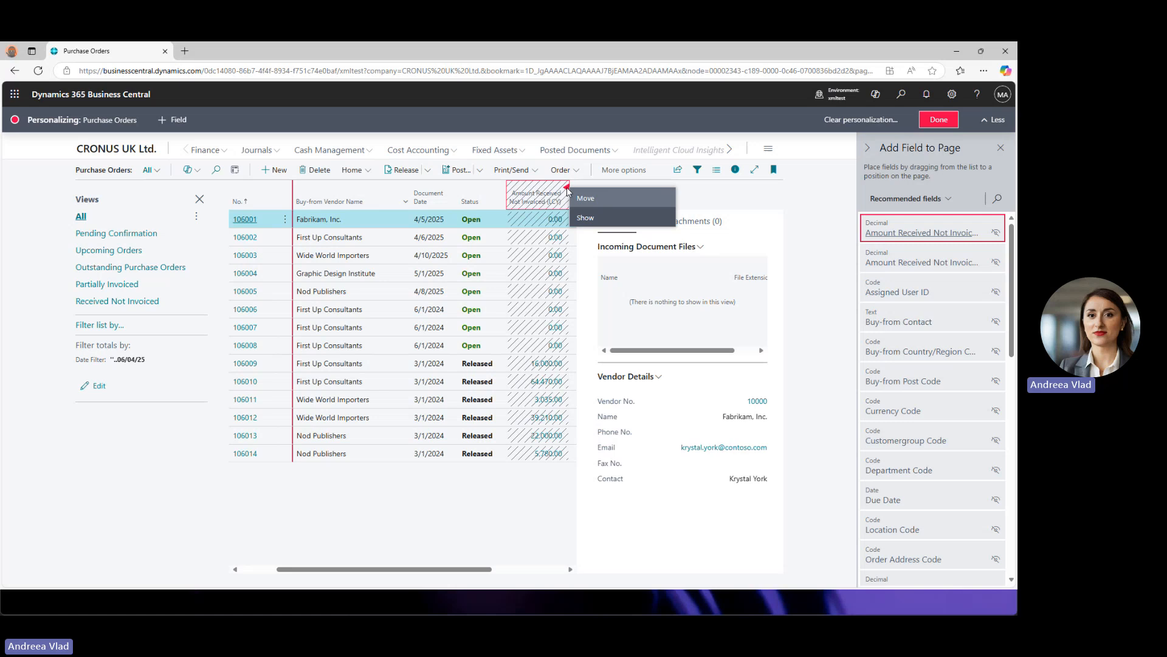
pyautogui.click(586, 218)
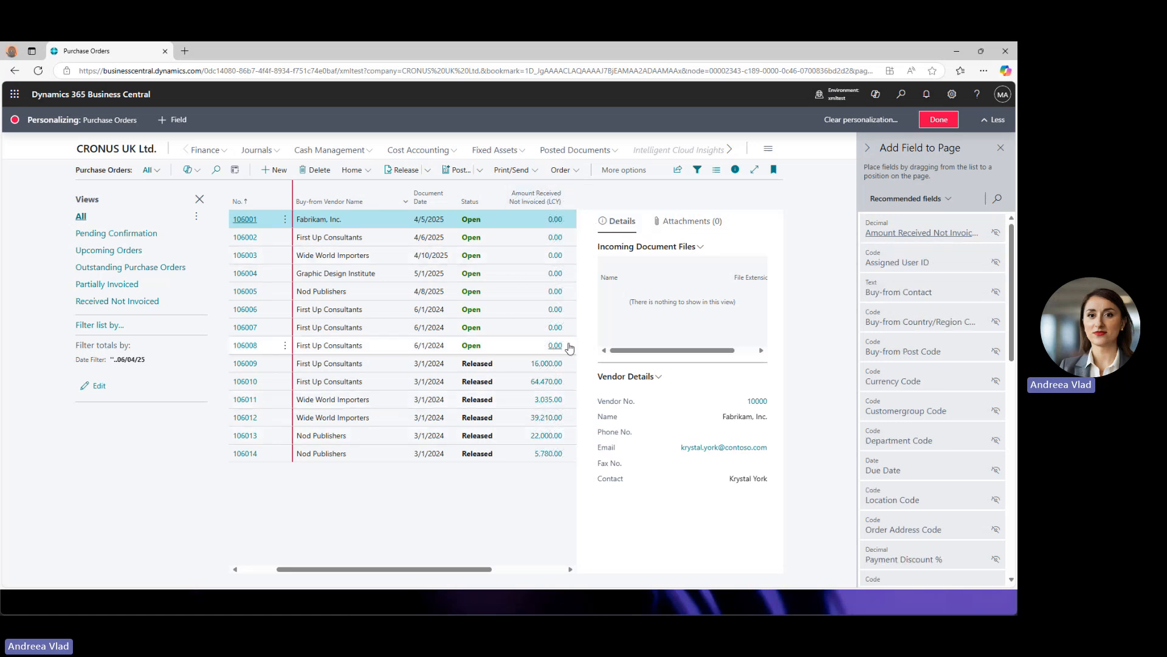
pyautogui.click(735, 170)
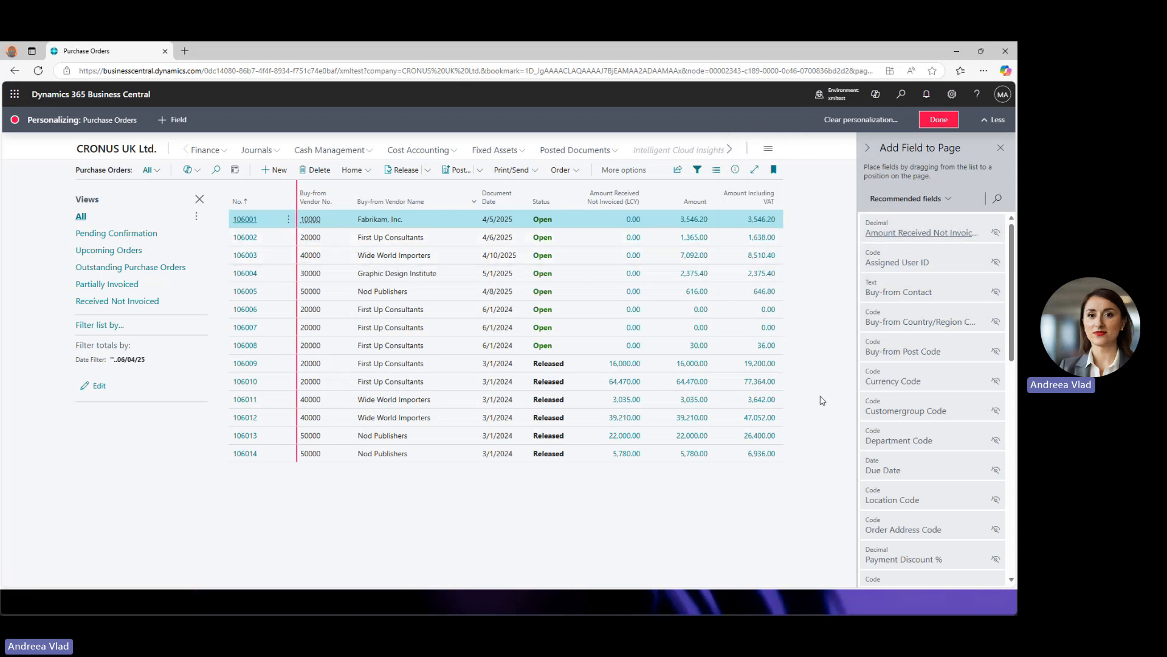
# - Try dragging the Incl. VAT amount field onto the Purchase Orders list
pyautogui.moveTo(924, 224)
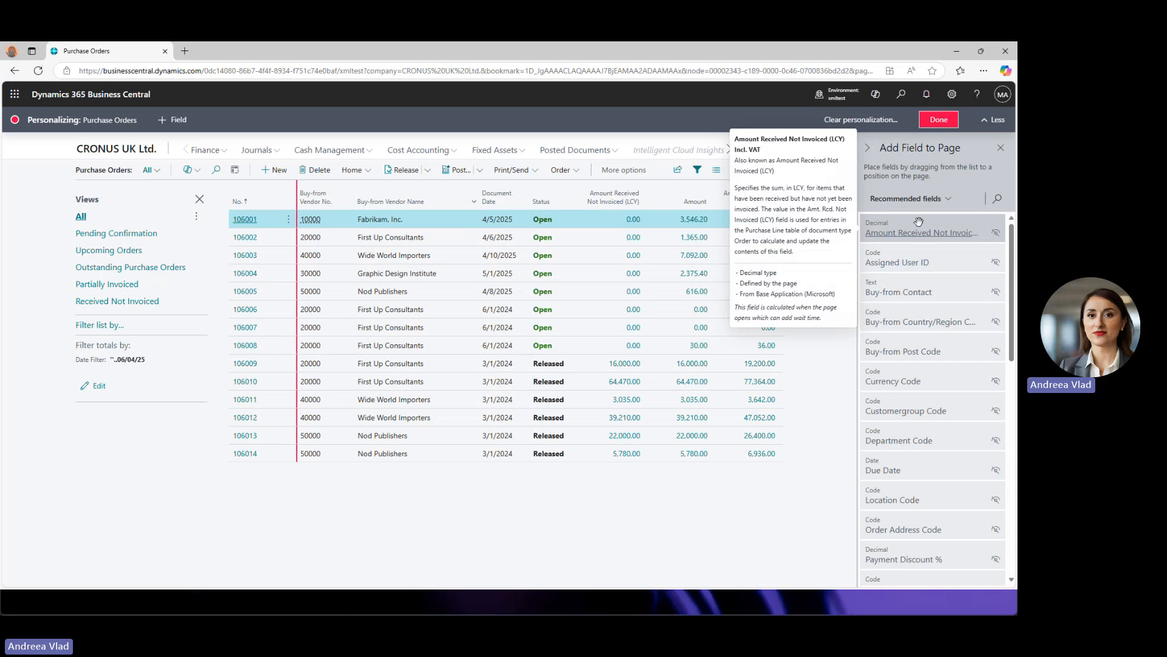
pyautogui.moveTo(921, 226); pyautogui.dragTo(705, 216)
pyautogui.moveTo(908, 229); pyautogui.dragTo(675, 207)
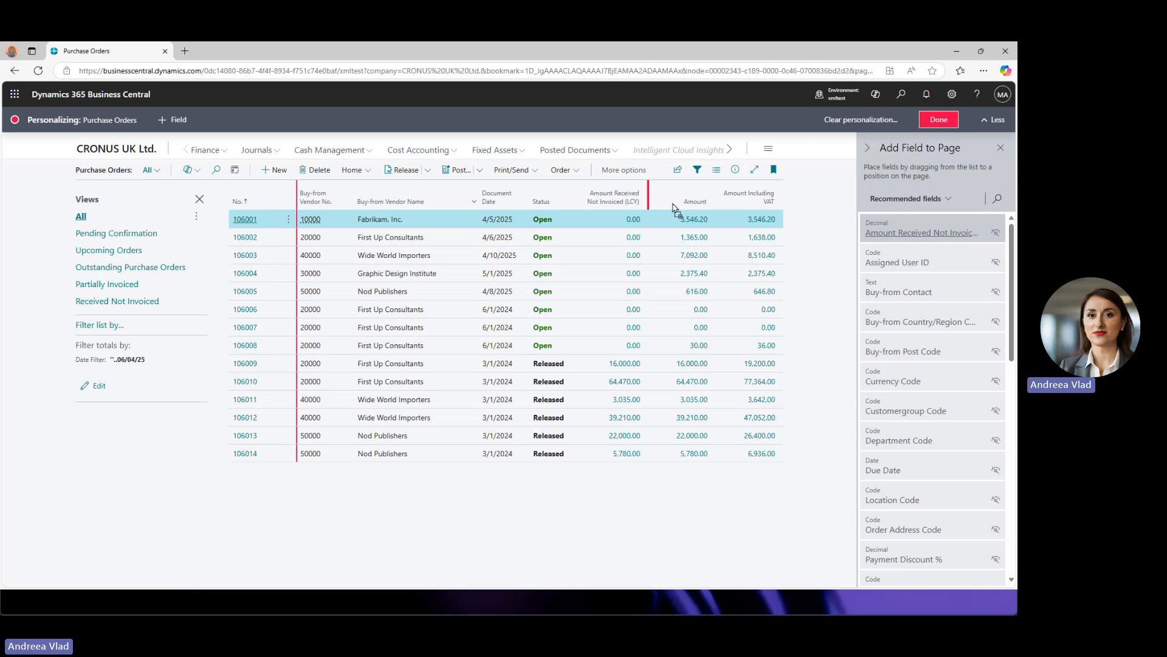
# - Place Amount Received Not Invoiced (LCY) Incl. VAT after Status, then add Currency, Department, Customergroup and Order Address Code columns
pyautogui.moveTo(675, 210); pyautogui.dragTo(587, 202)
pyautogui.moveTo(587, 201); pyautogui.dragTo(586, 200)
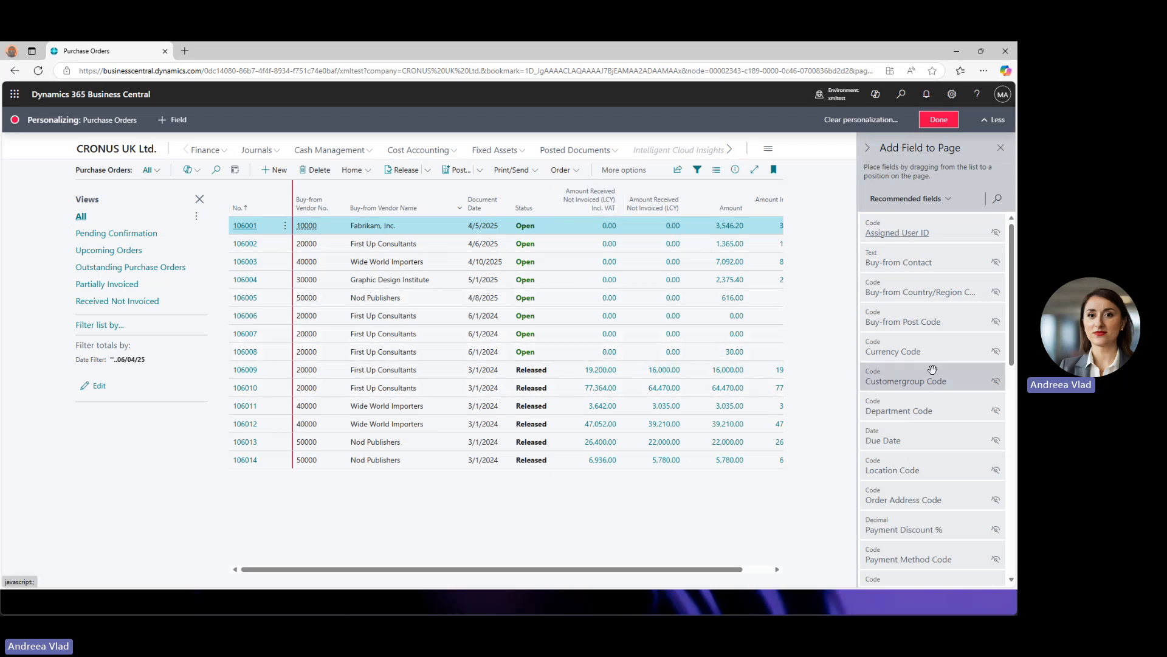
pyautogui.moveTo(940, 351); pyautogui.dragTo(627, 199)
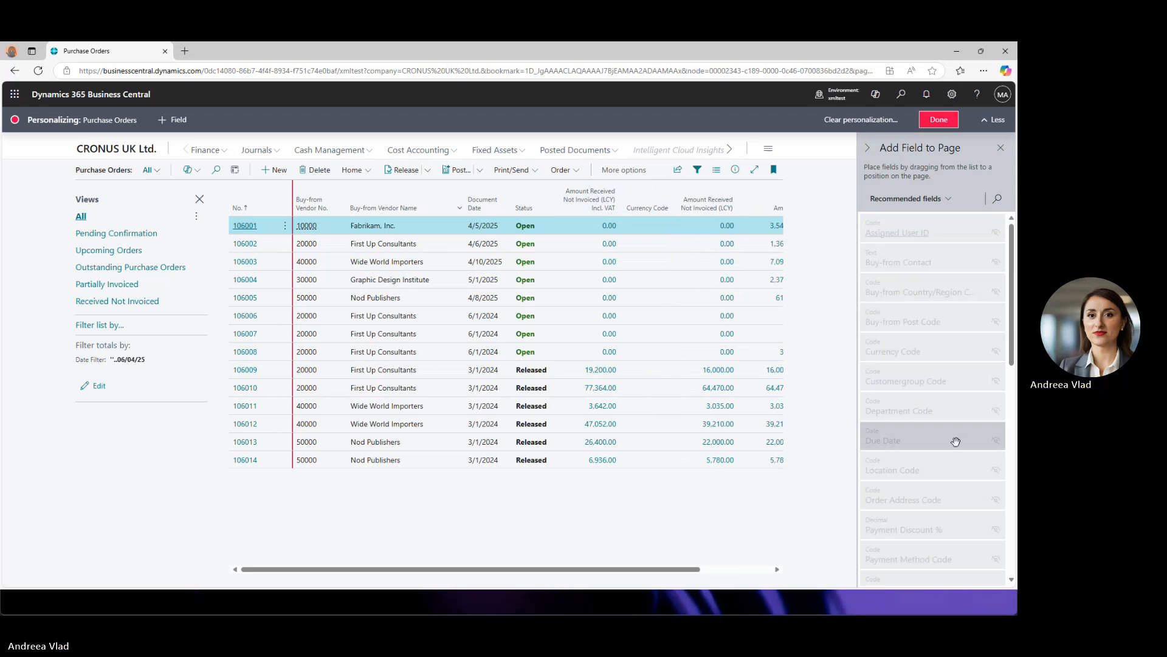
pyautogui.moveTo(898, 373)
pyautogui.mouseDown()
pyautogui.moveTo(658, 202)
pyautogui.moveTo(632, 207)
pyautogui.moveTo(697, 233)
pyautogui.mouseUp()
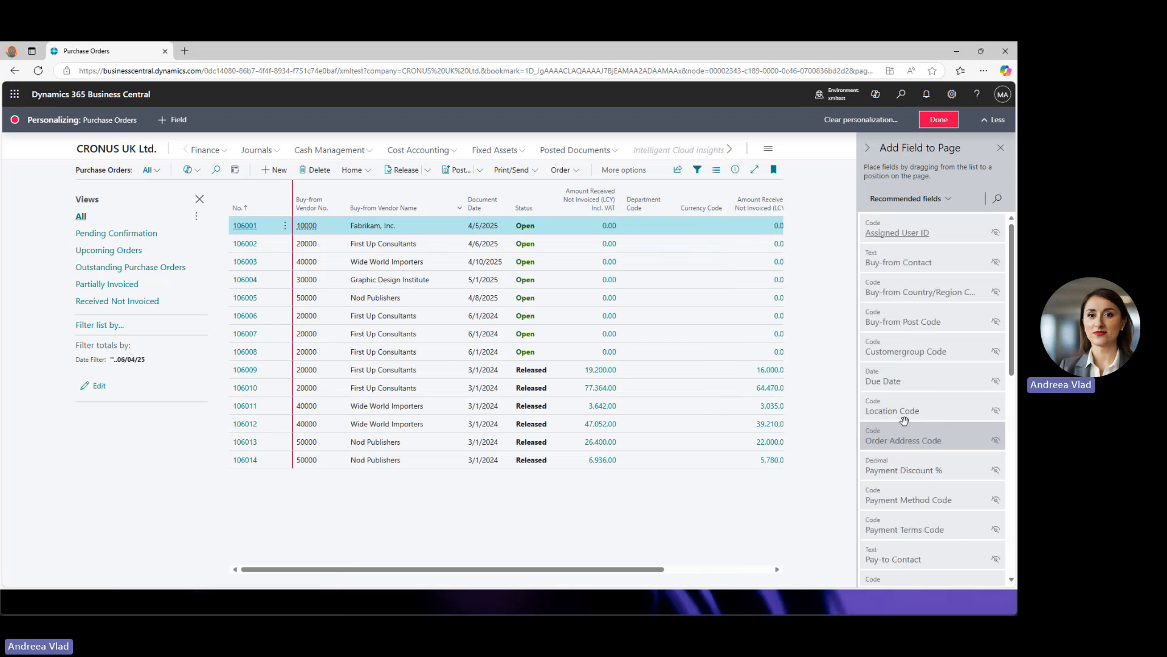
pyautogui.moveTo(908, 344); pyautogui.dragTo(621, 202)
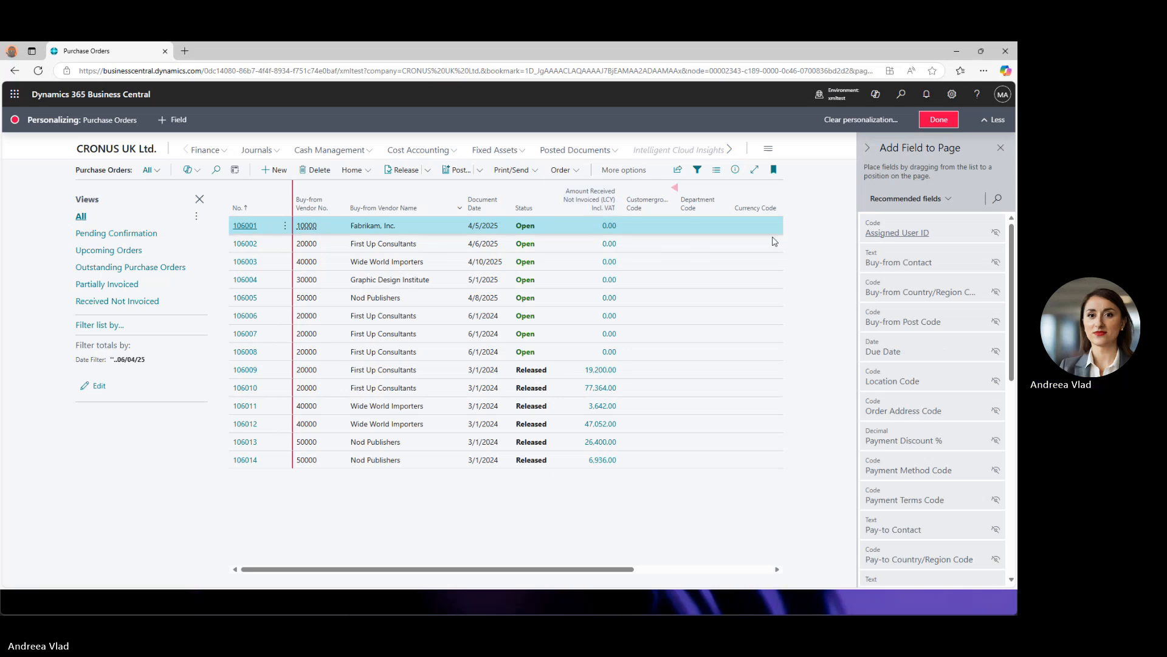
pyautogui.moveTo(904, 411); pyautogui.dragTo(667, 204)
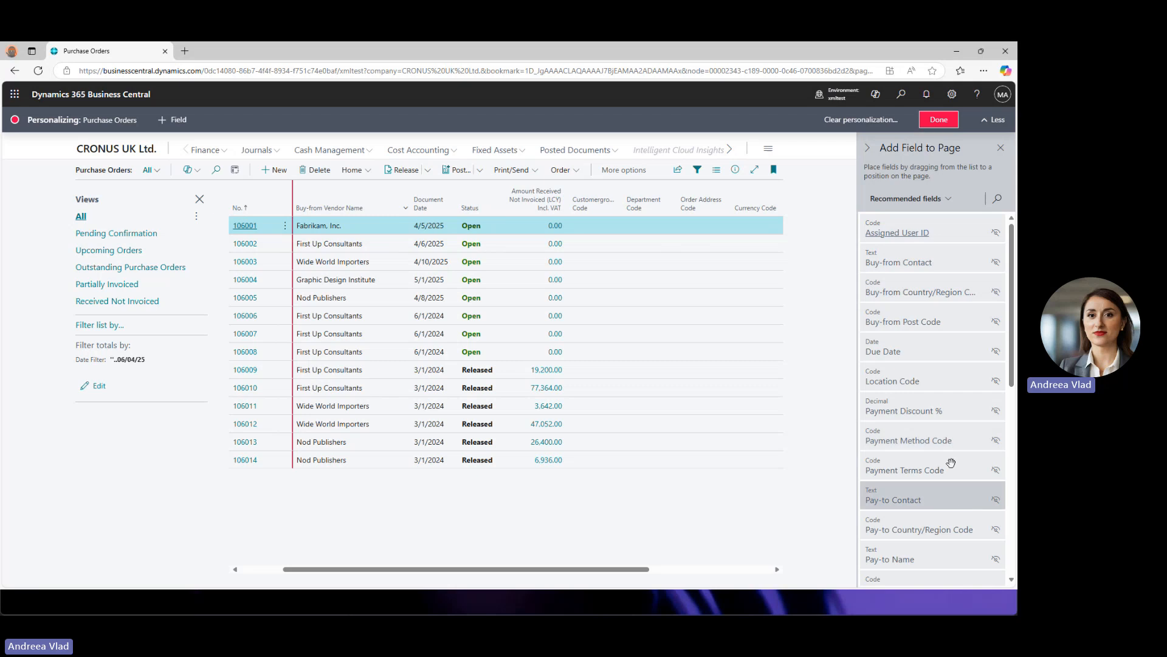
pyautogui.scroll(-6, 950, 459)
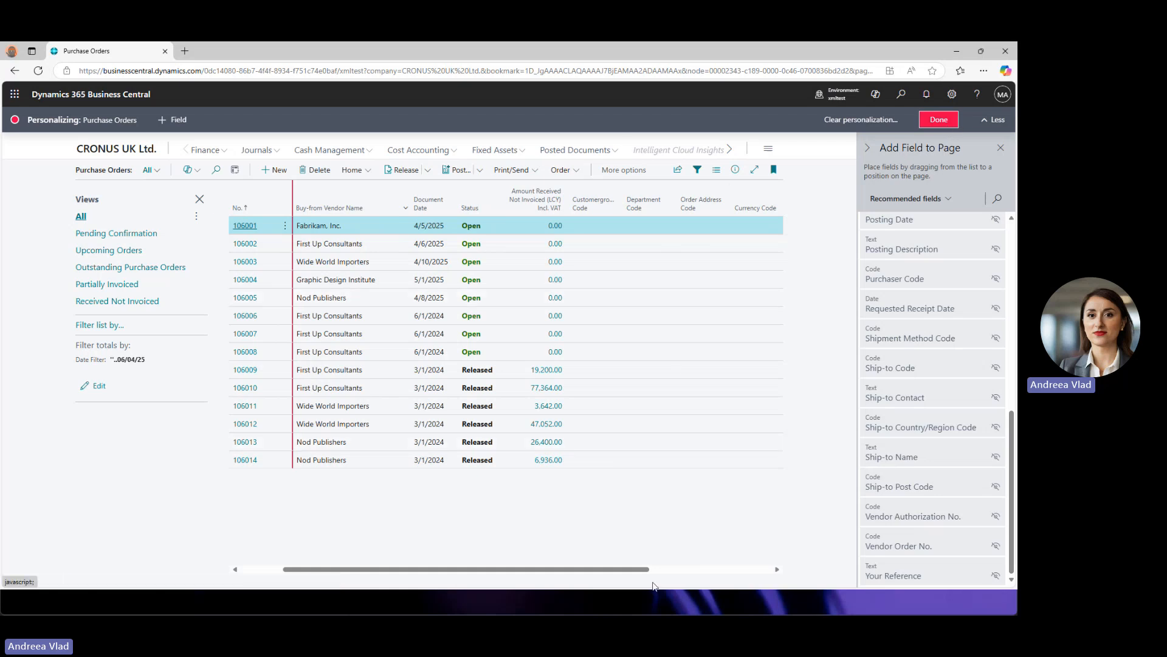
pyautogui.moveTo(534, 566); pyautogui.dragTo(419, 566)
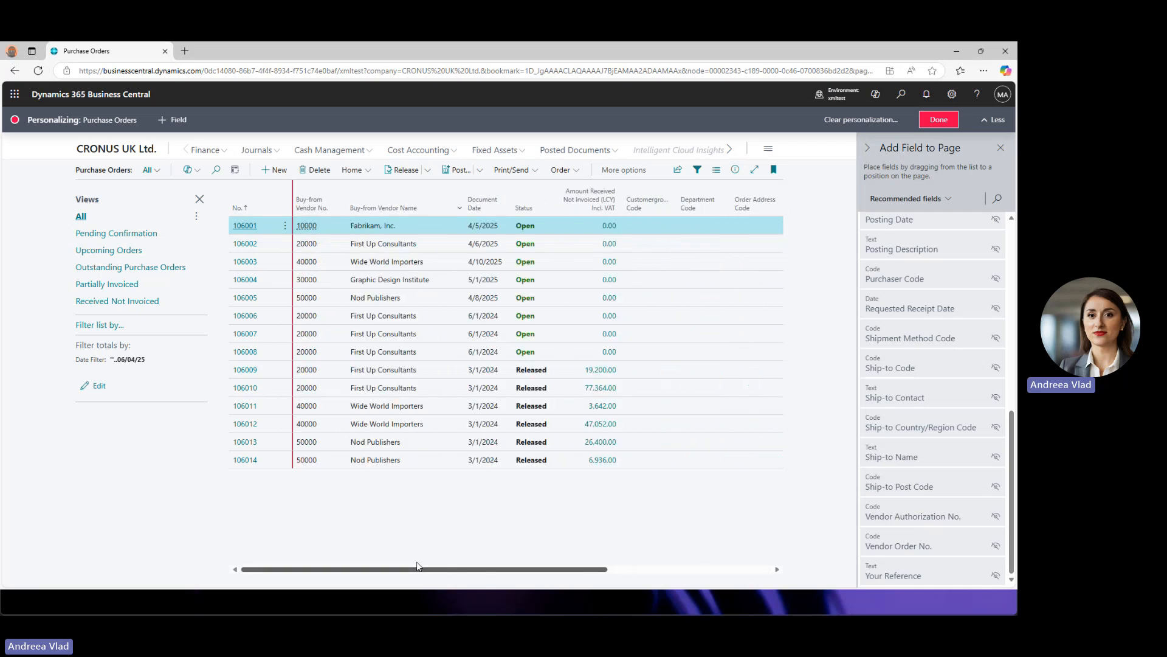
pyautogui.moveTo(441, 571); pyautogui.dragTo(398, 579)
pyautogui.moveTo(366, 569); pyautogui.dragTo(640, 584)
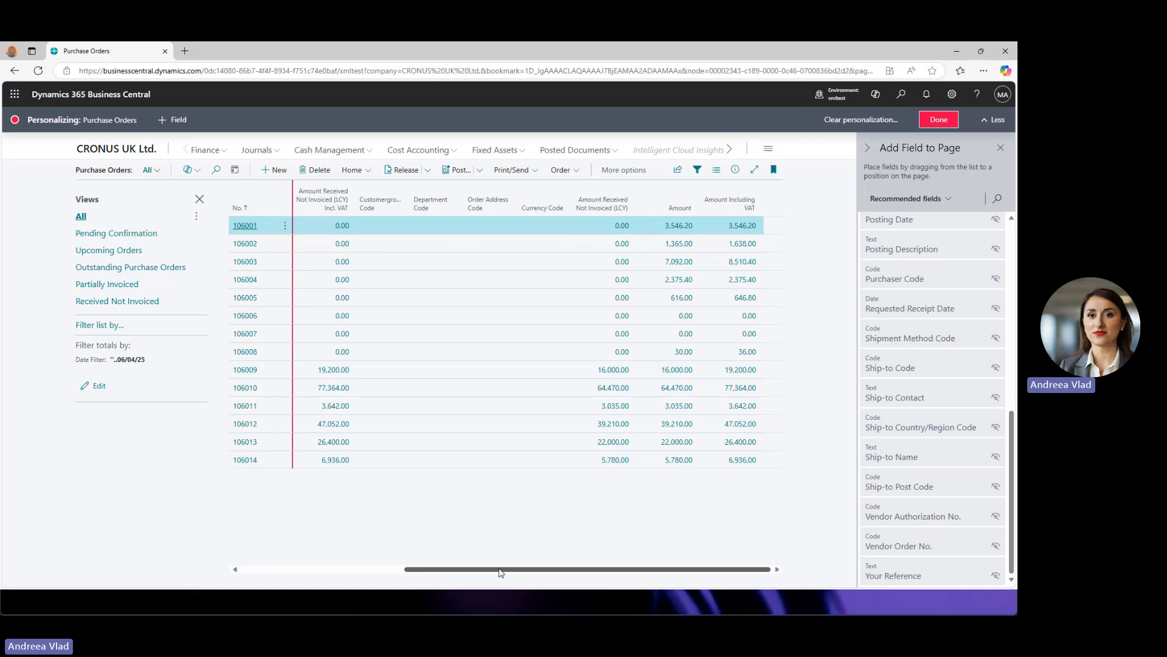
pyautogui.moveTo(500, 572); pyautogui.dragTo(448, 571)
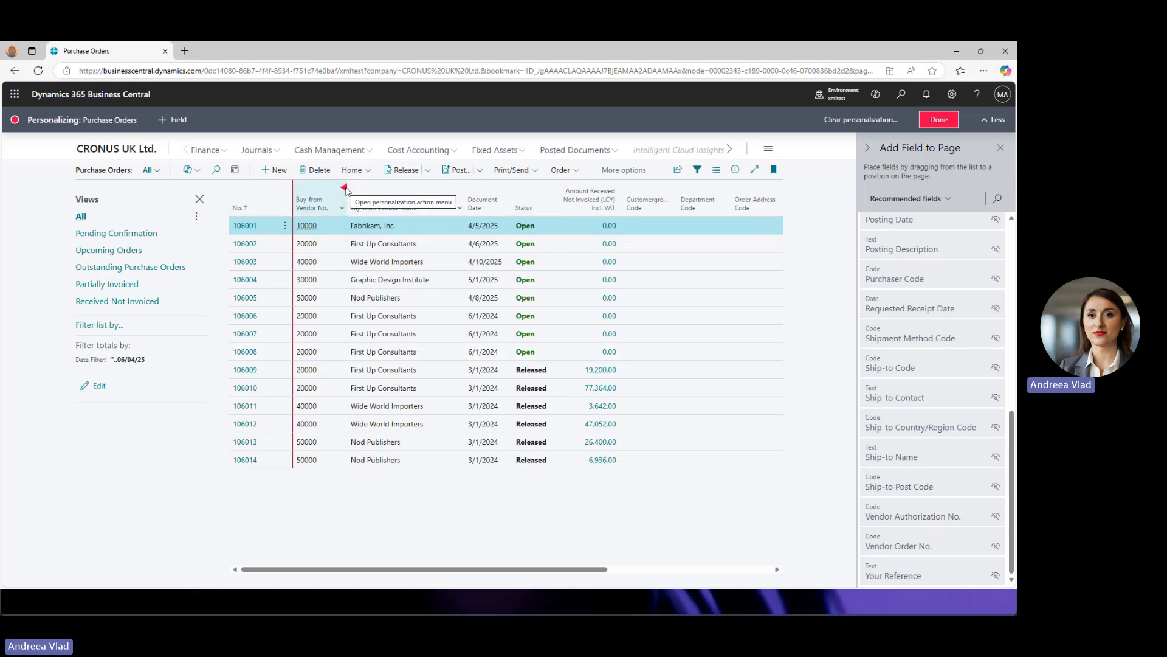
# - Freeze the Purchase Orders columns up to Buy-from Vendor No. and scroll sideways to test it
pyautogui.click(276, 190)
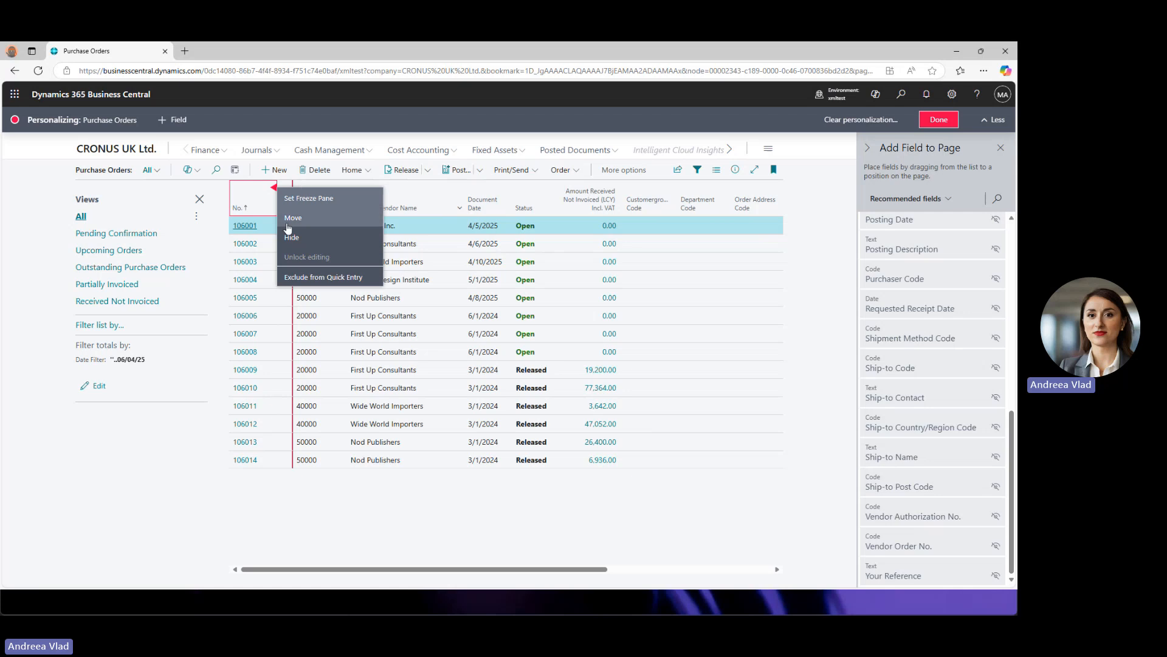
pyautogui.click(345, 508)
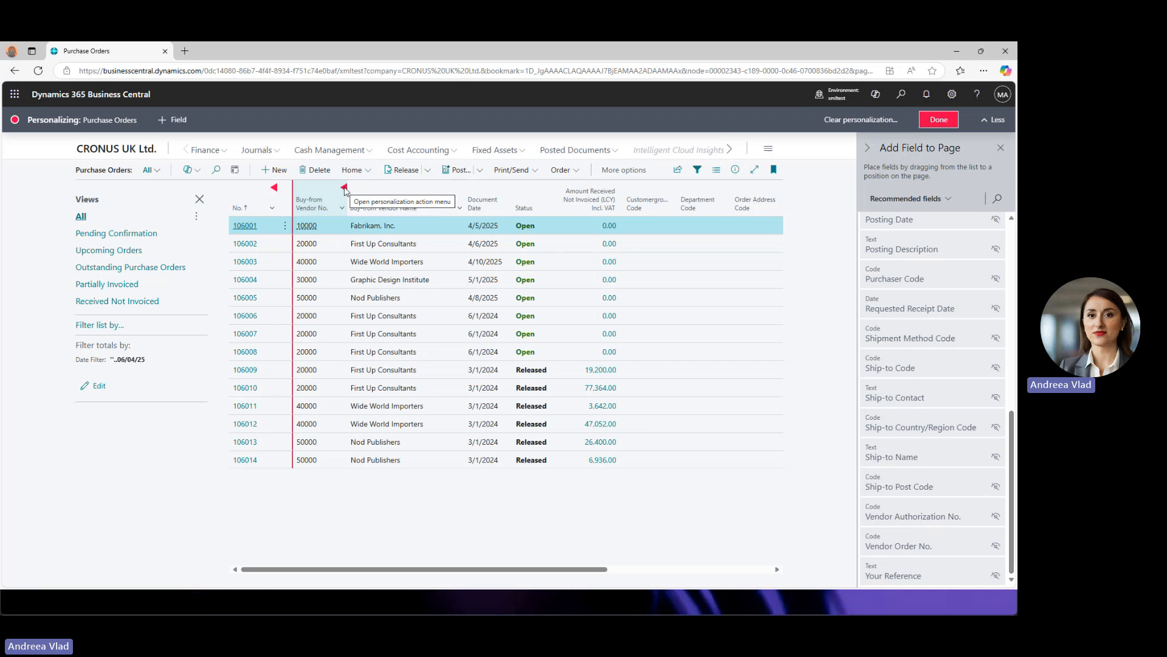
pyautogui.click(344, 188)
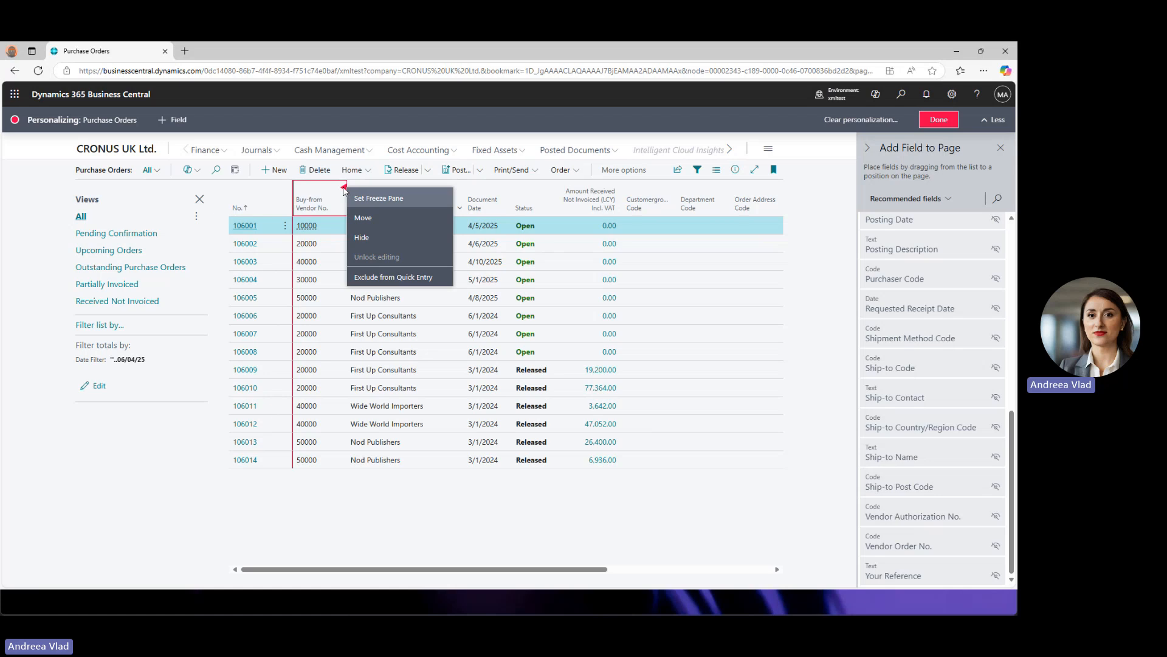
pyautogui.click(382, 198)
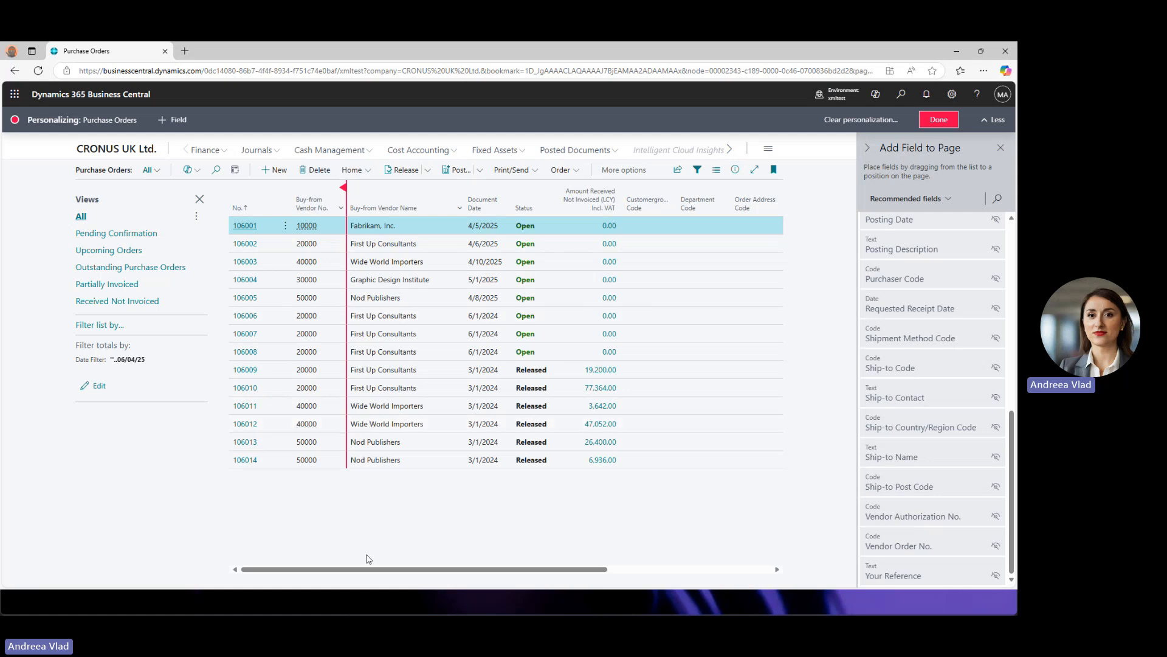
pyautogui.moveTo(351, 572); pyautogui.dragTo(589, 573)
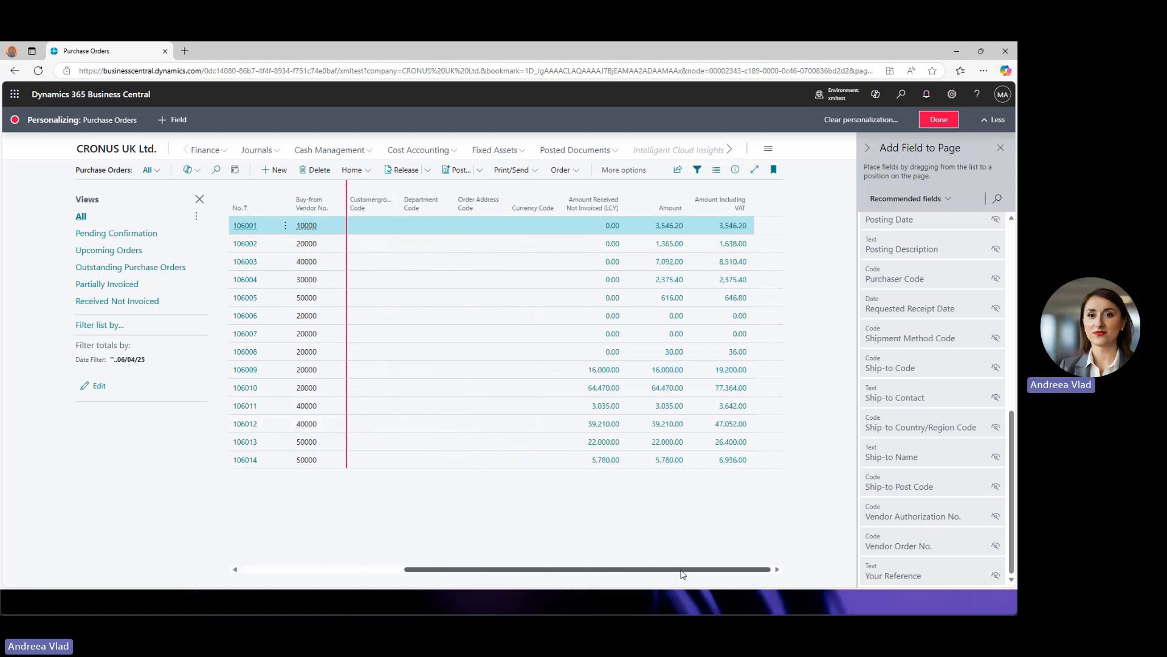
pyautogui.moveTo(513, 564); pyautogui.dragTo(301, 565)
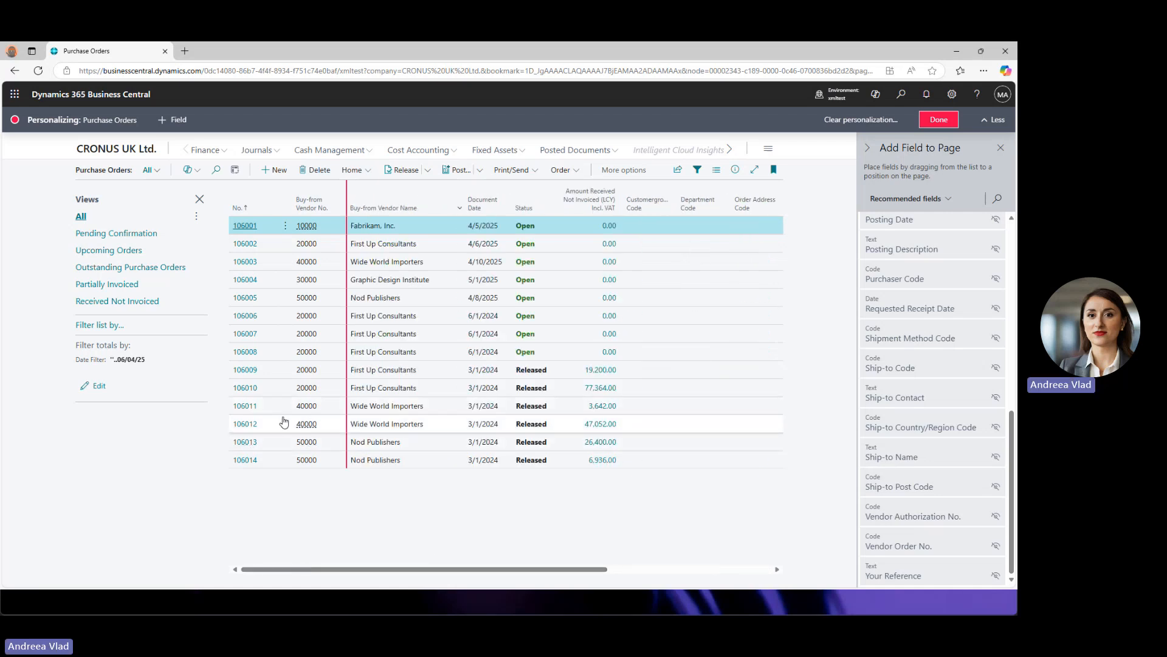
# - Move the freeze pane to Buy-from Vendor Name and scroll horizontally to confirm it holds
pyautogui.click(448, 191)
pyautogui.click(447, 194)
pyautogui.click(462, 189)
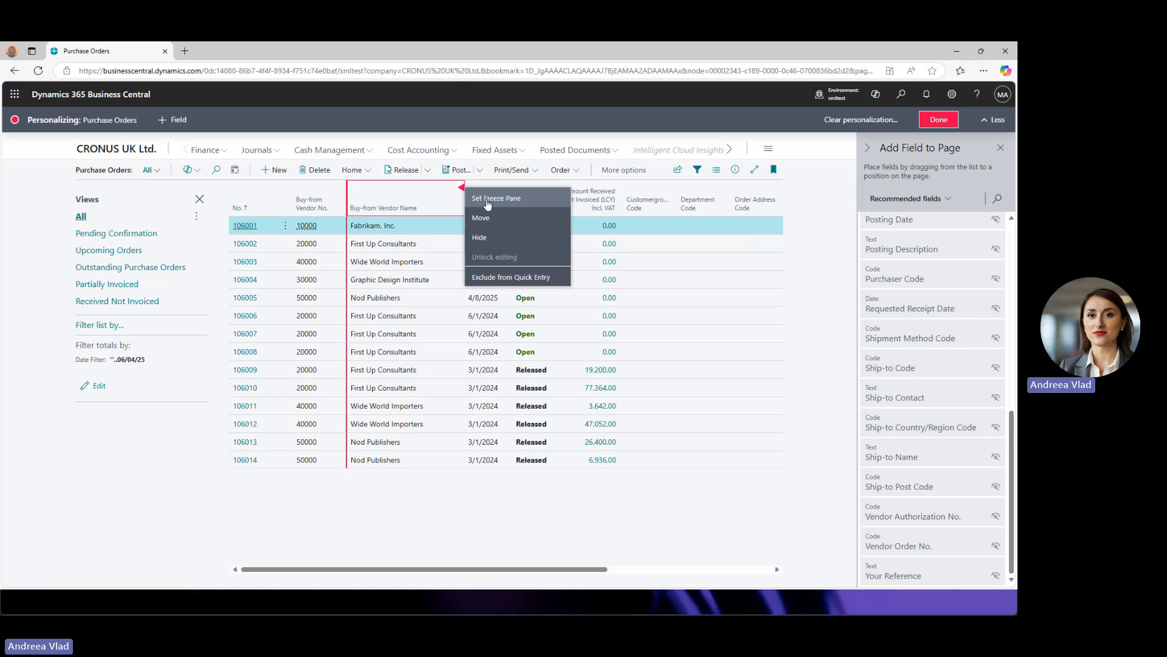
pyautogui.click(487, 201)
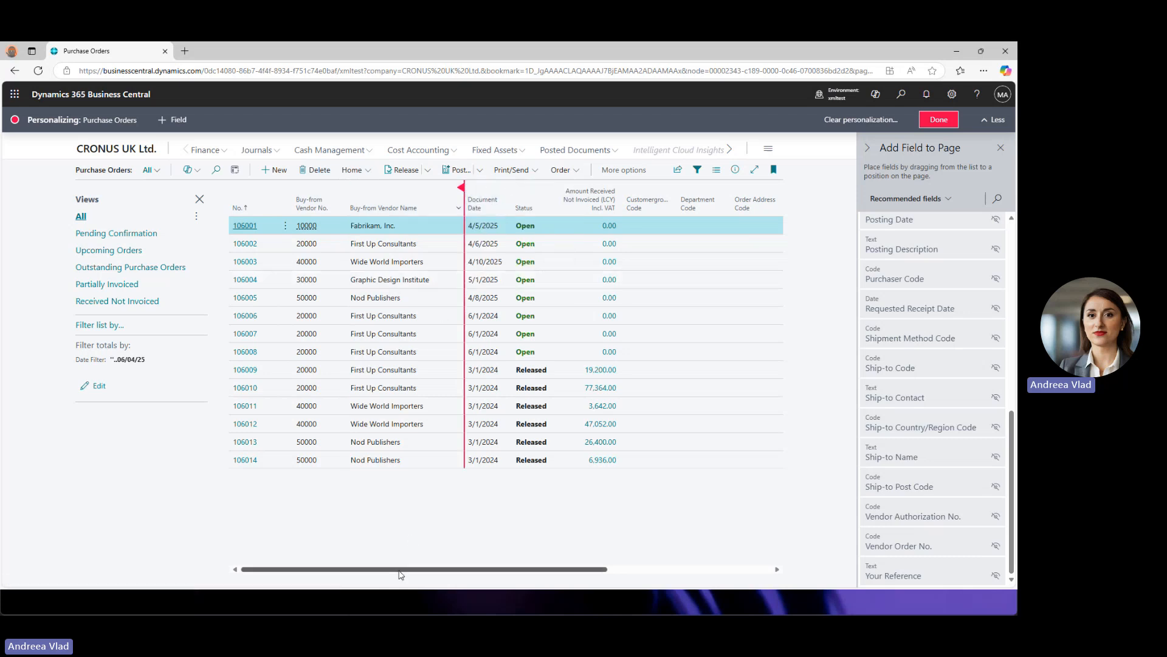
pyautogui.moveTo(398, 571); pyautogui.dragTo(673, 555)
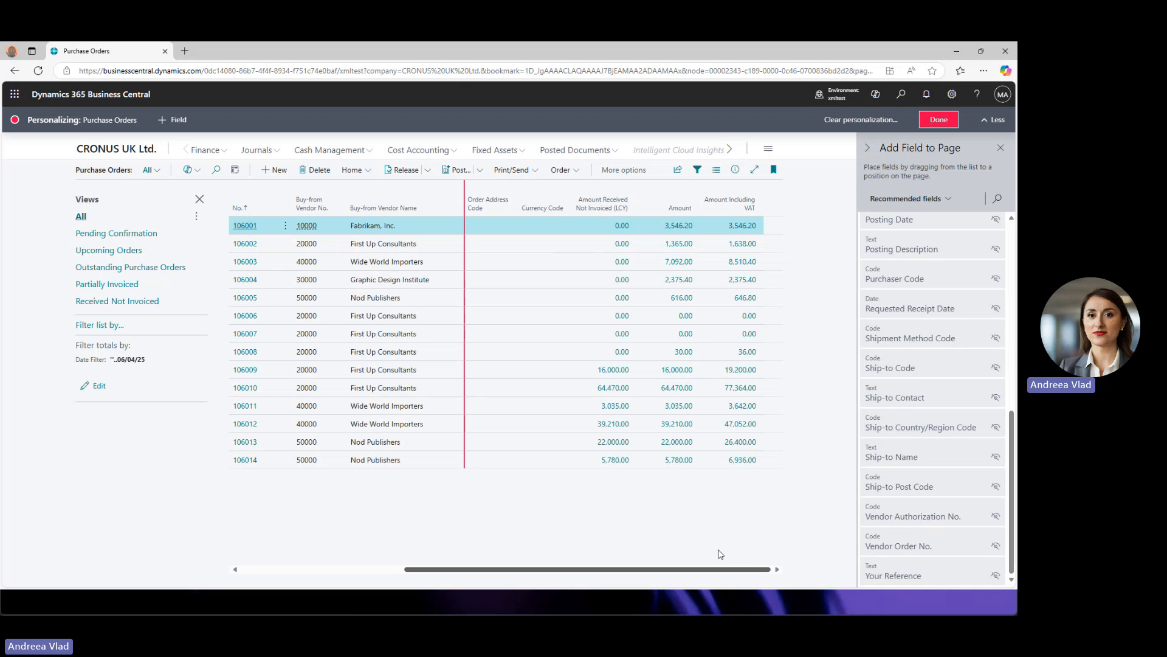
pyautogui.moveTo(547, 558); pyautogui.dragTo(327, 557)
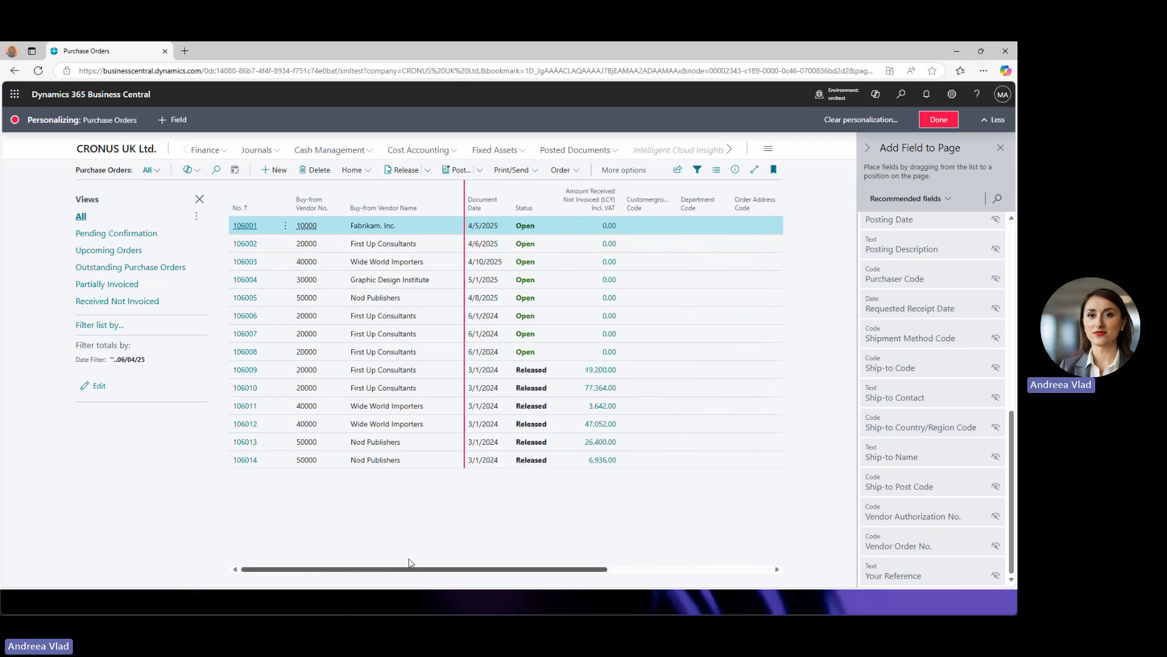
pyautogui.moveTo(408, 563)
pyautogui.mouseDown()
pyautogui.moveTo(660, 555)
pyautogui.moveTo(496, 556)
pyautogui.moveTo(662, 567)
pyautogui.moveTo(407, 562)
pyautogui.mouseUp()
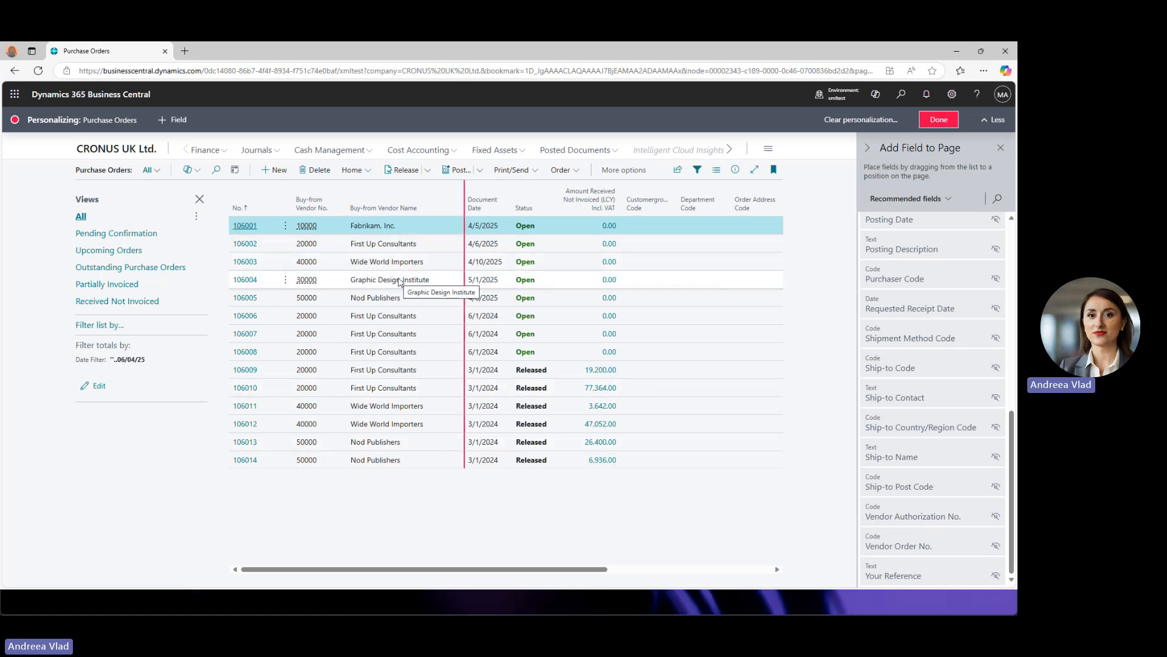
# - End personalization on the CRONUS UK Ltd. home page and go to the Customers list
pyautogui.click(118, 154)
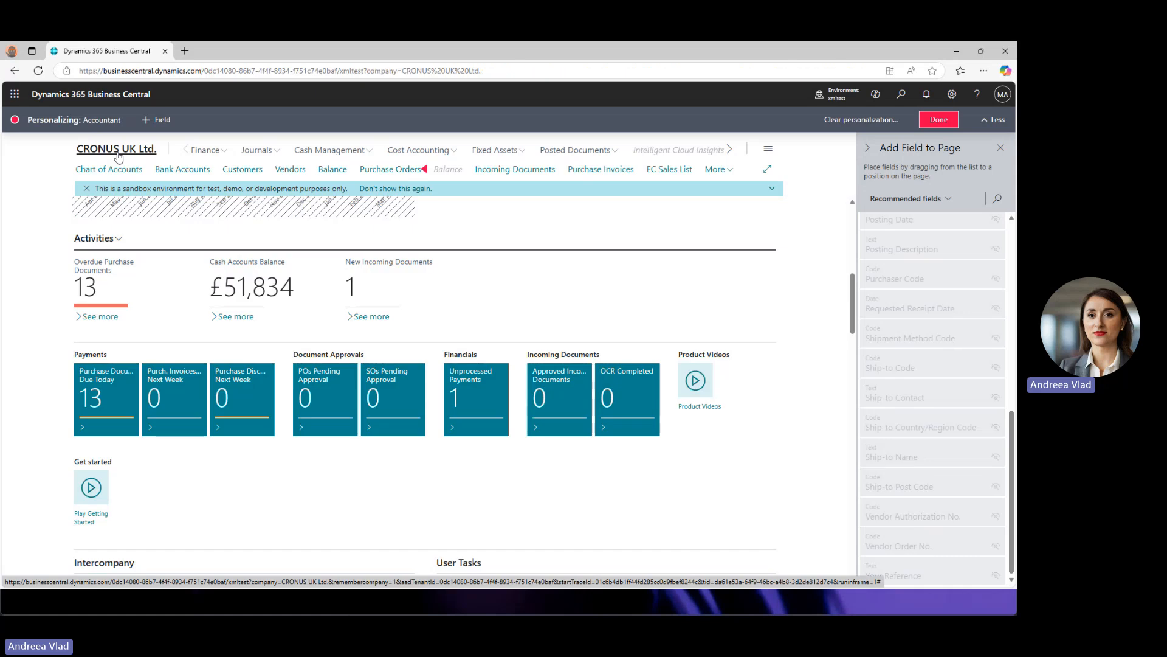
pyautogui.click(948, 120)
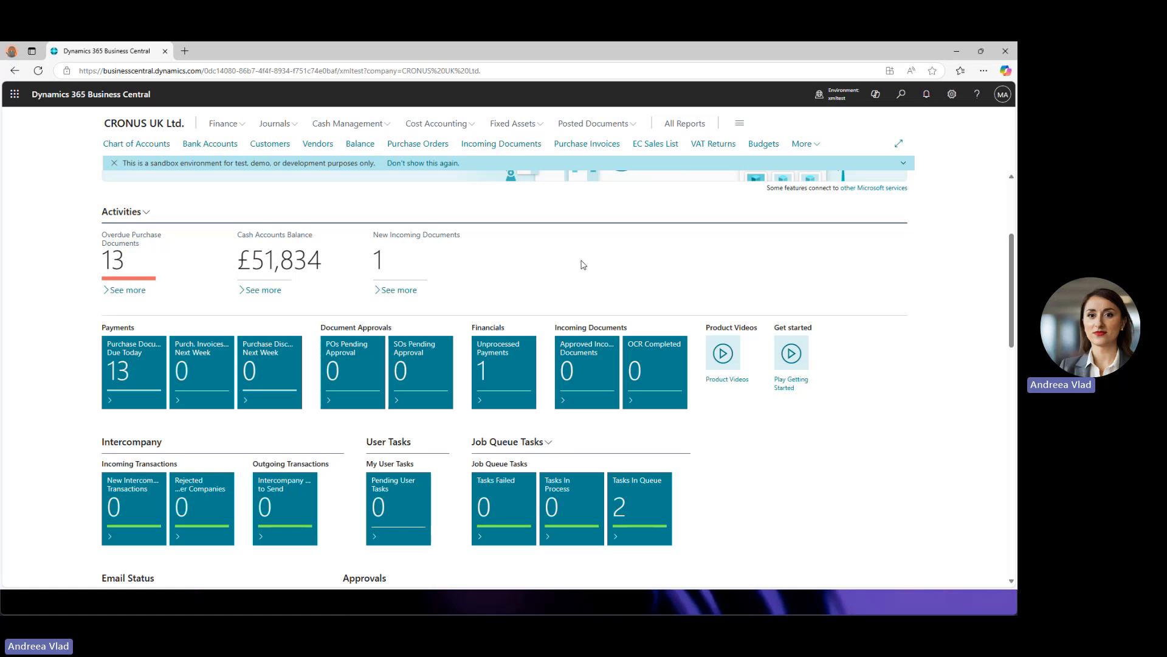
pyautogui.scroll(3, 536, 231)
pyautogui.click(268, 143)
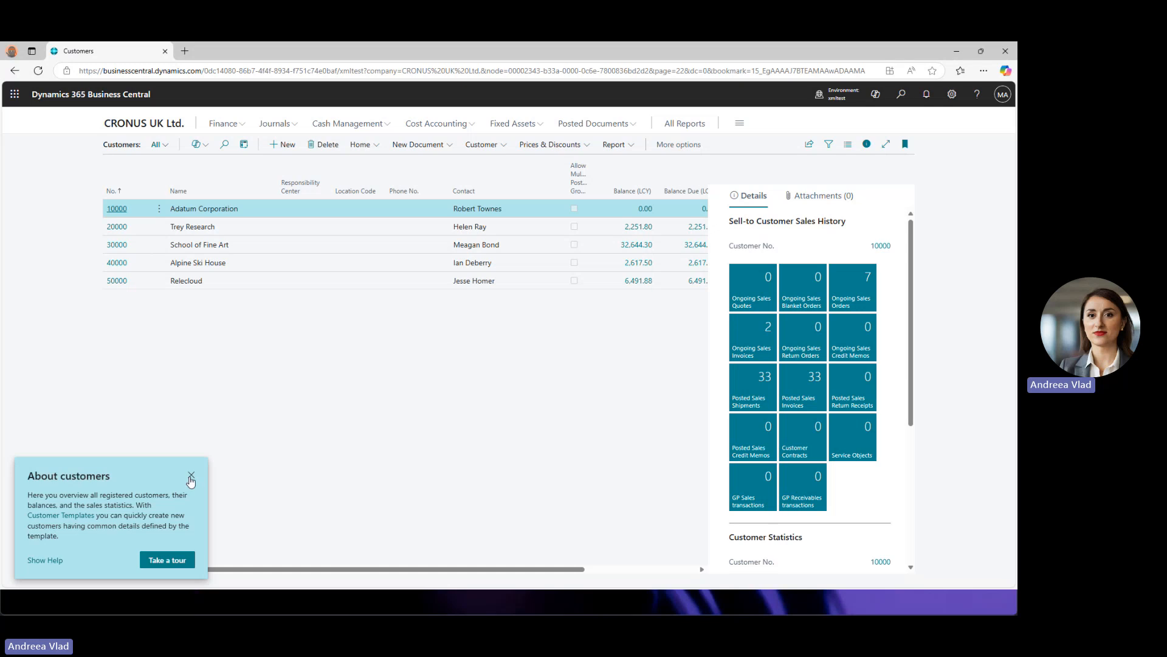
# - Open the card for customer 10000 Adatum Corporation, toggle General's extra fields, and bring up Settings
pyautogui.click(191, 475)
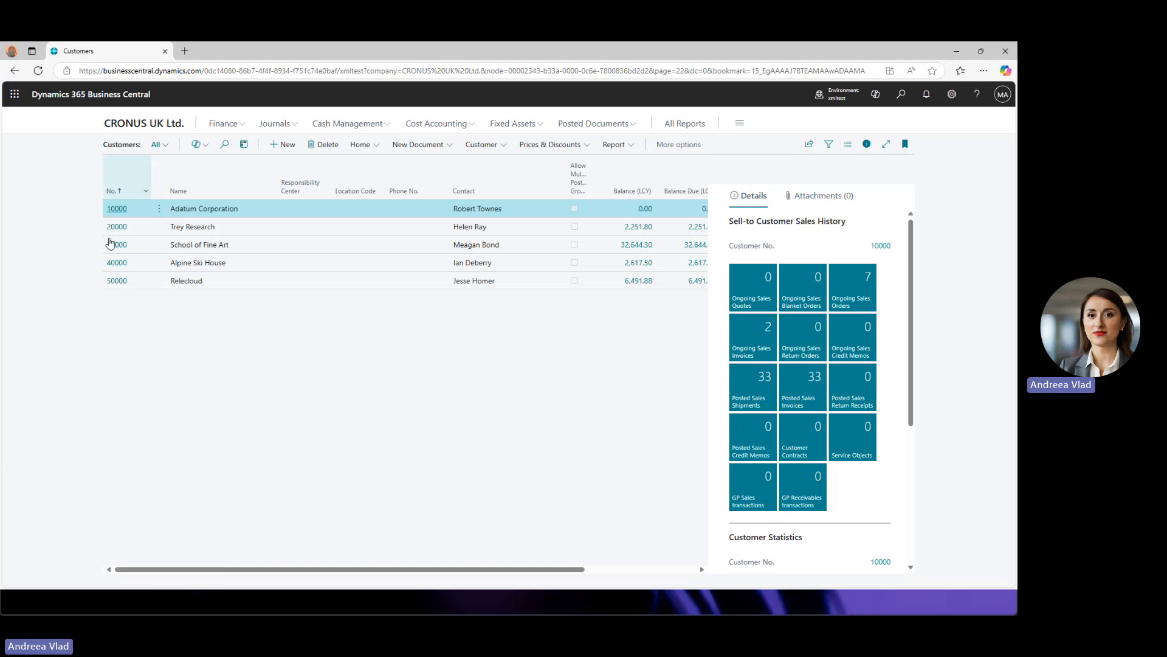
pyautogui.click(117, 209)
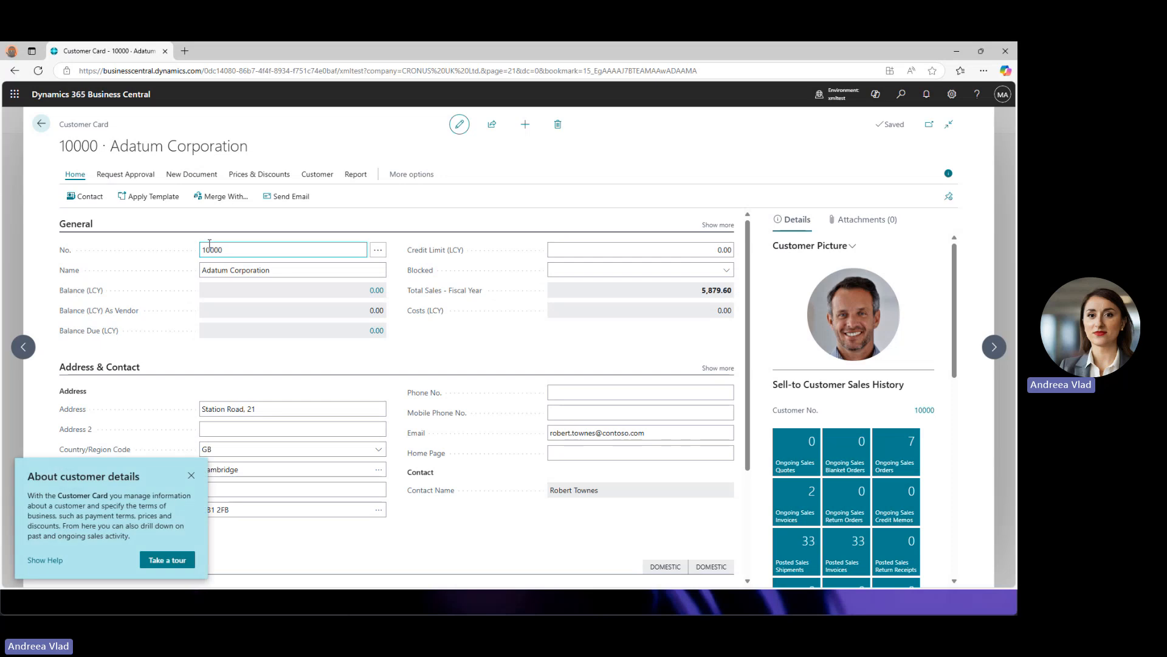
pyautogui.click(191, 476)
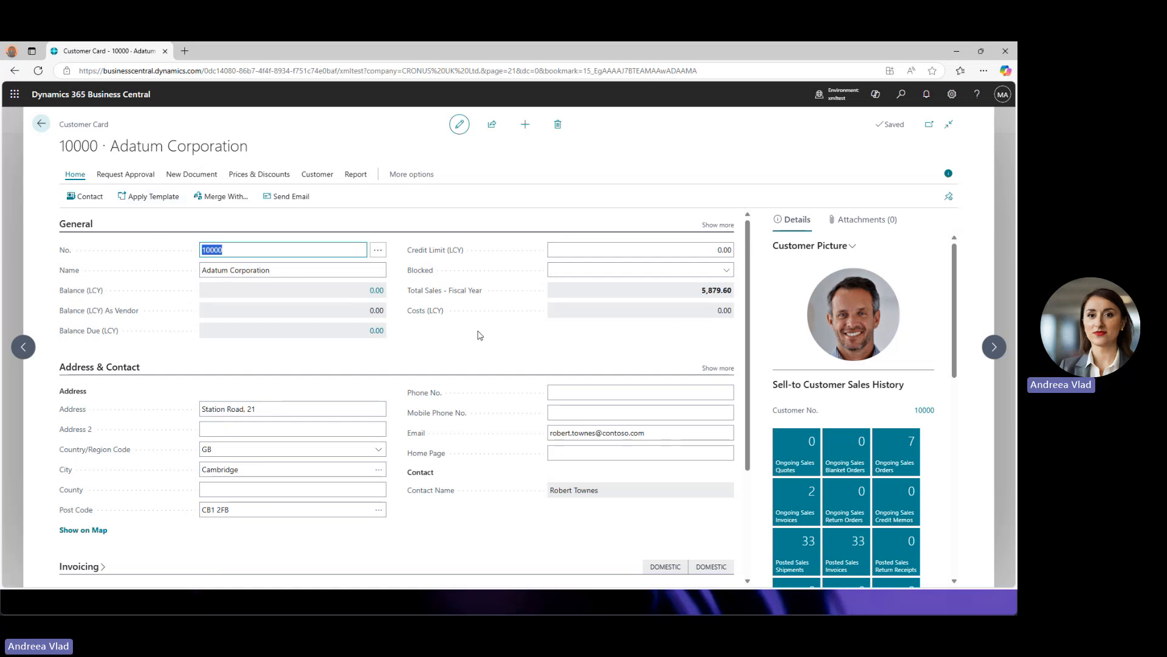
pyautogui.click(720, 227)
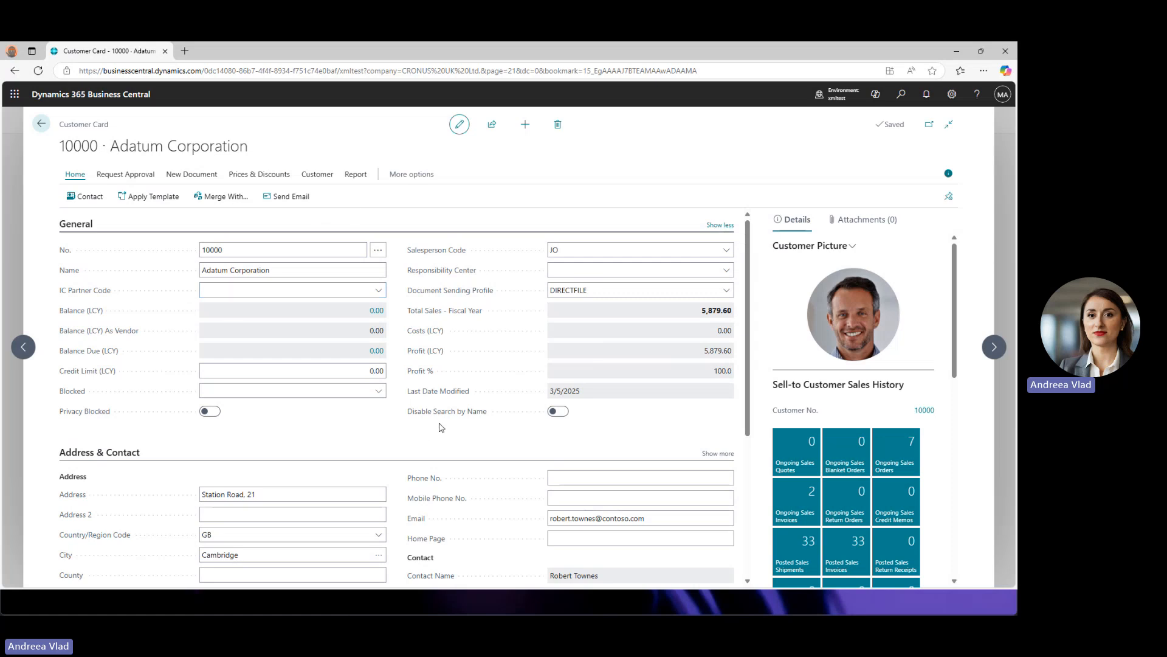
pyautogui.click(720, 225)
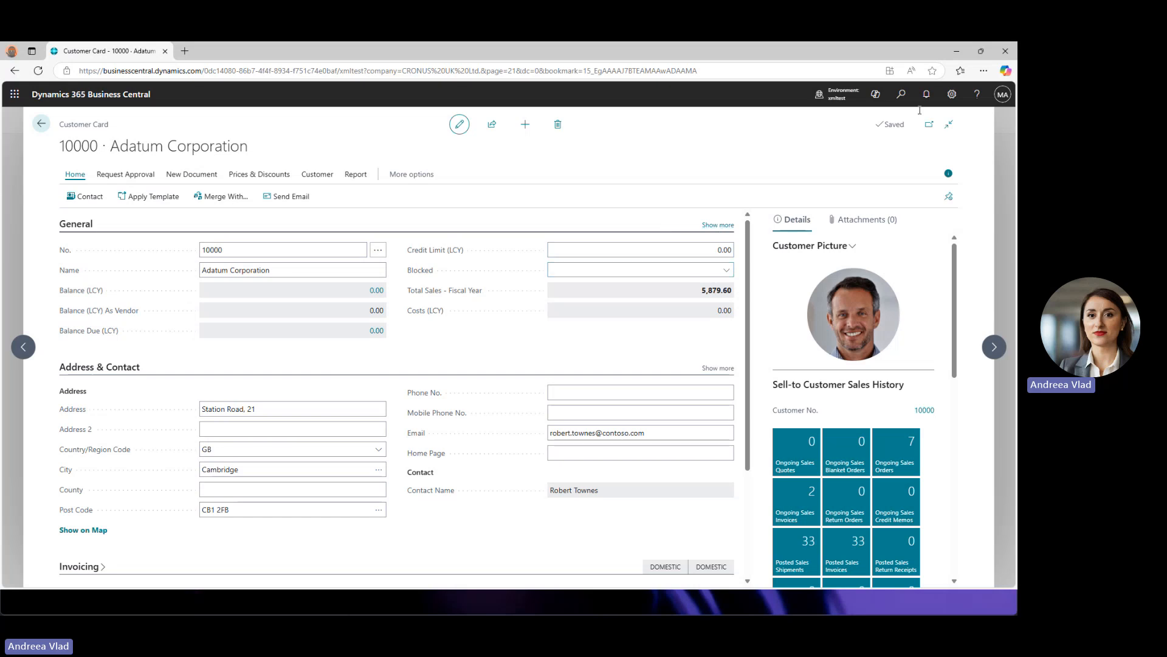
pyautogui.click(952, 94)
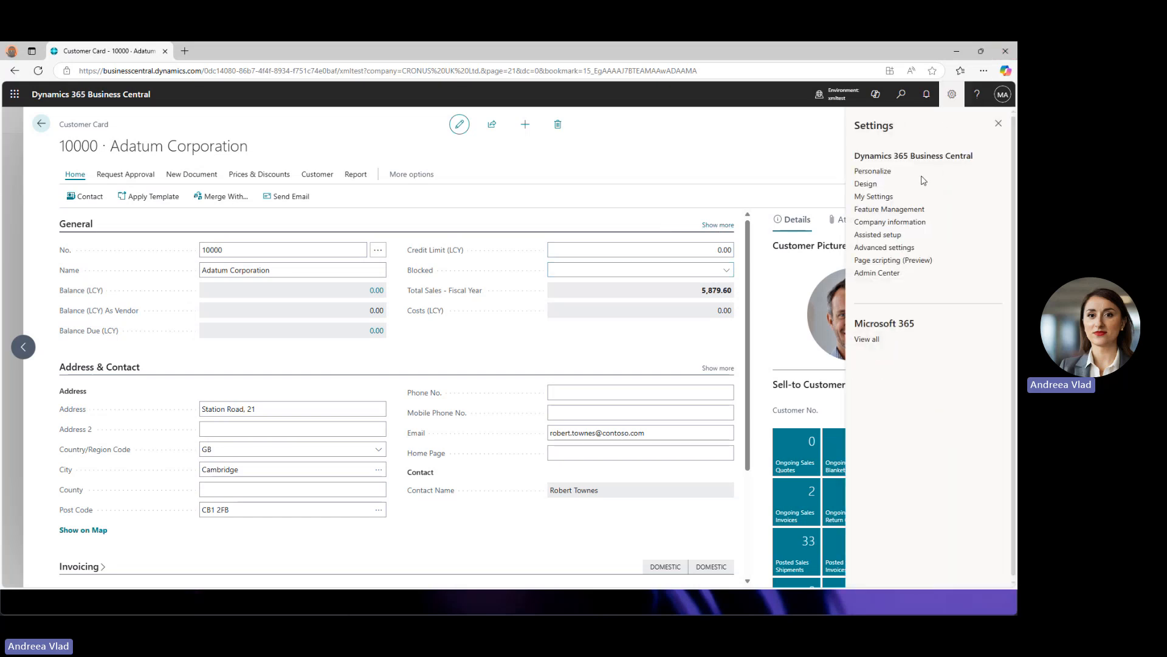
# - Enter Customer Card personalization, show the Add Field to Page pane, and select the Blocked field's options
pyautogui.click(876, 171)
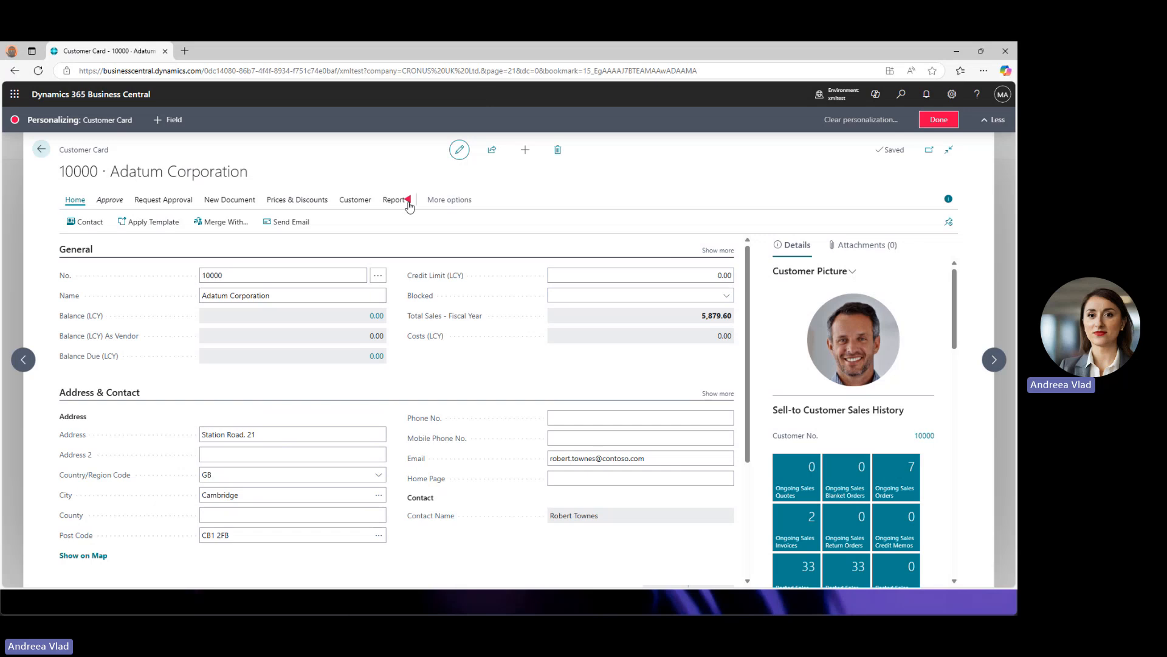
pyautogui.click(173, 120)
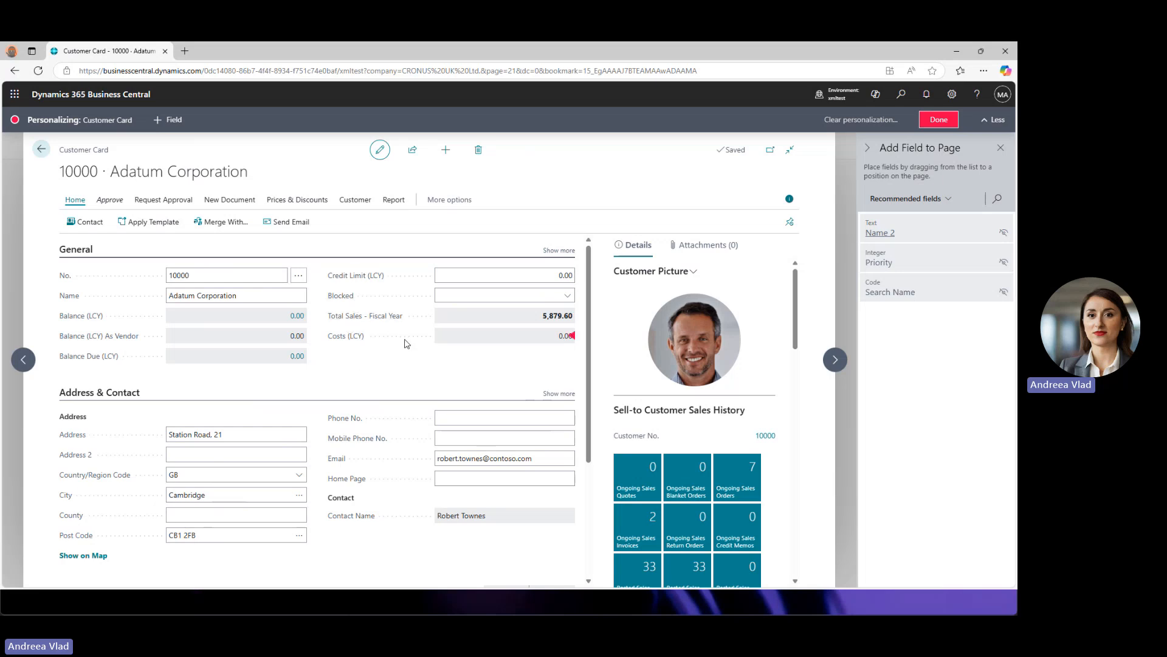
pyautogui.click(571, 295)
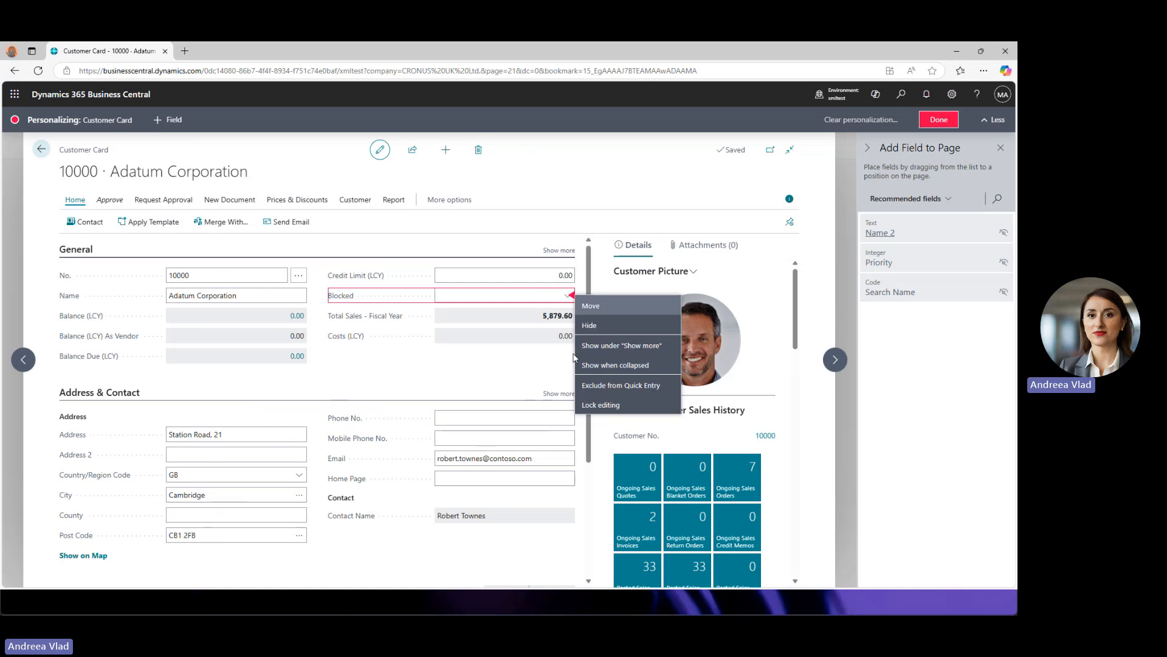
# - Move Blocked under Show more in General and expand the section to confirm
pyautogui.click(610, 347)
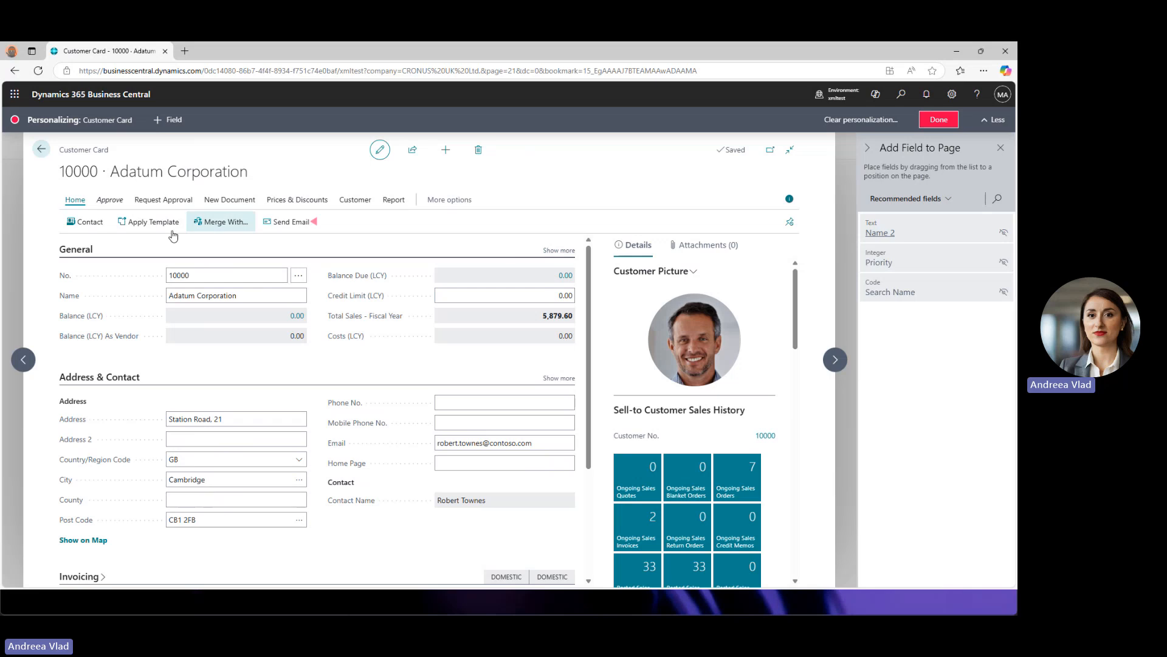
pyautogui.click(560, 251)
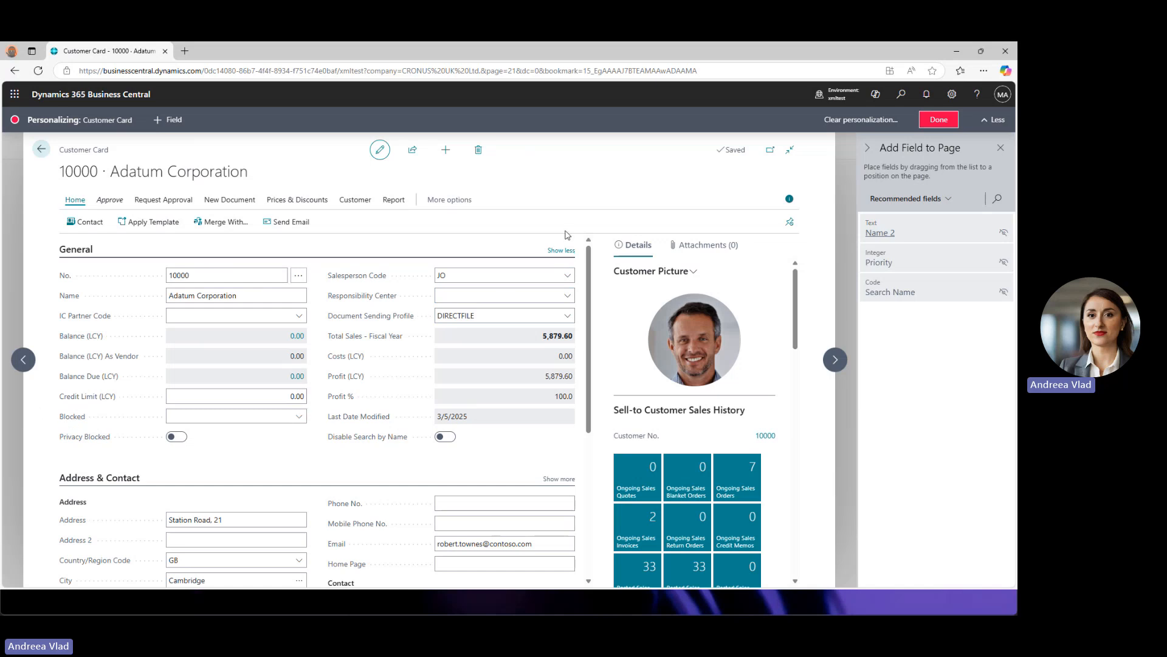
# - Set Profit (LCY) to Show always and verify it stays visible with General collapsed
pyautogui.click(561, 251)
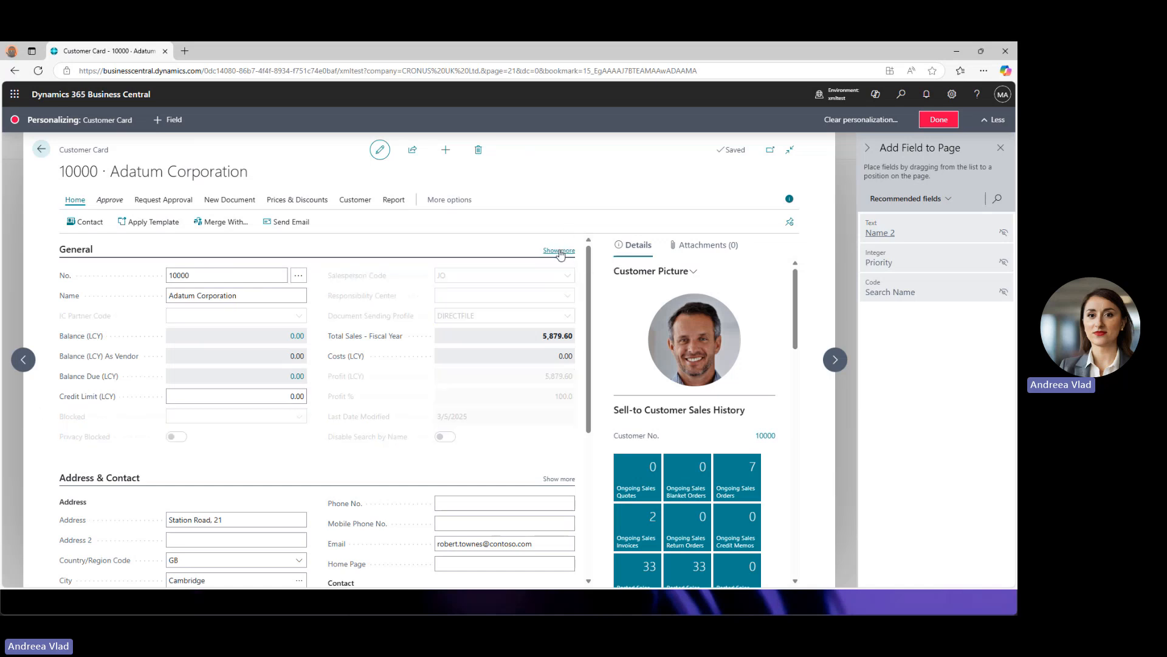
pyautogui.click(560, 251)
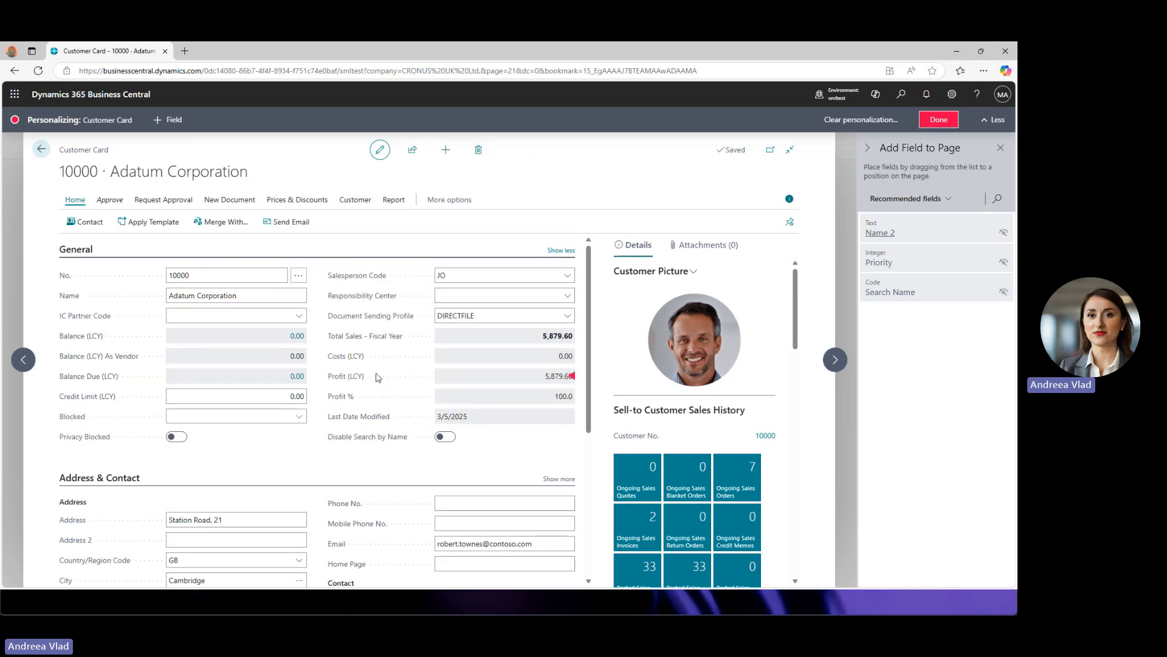
pyautogui.click(573, 376)
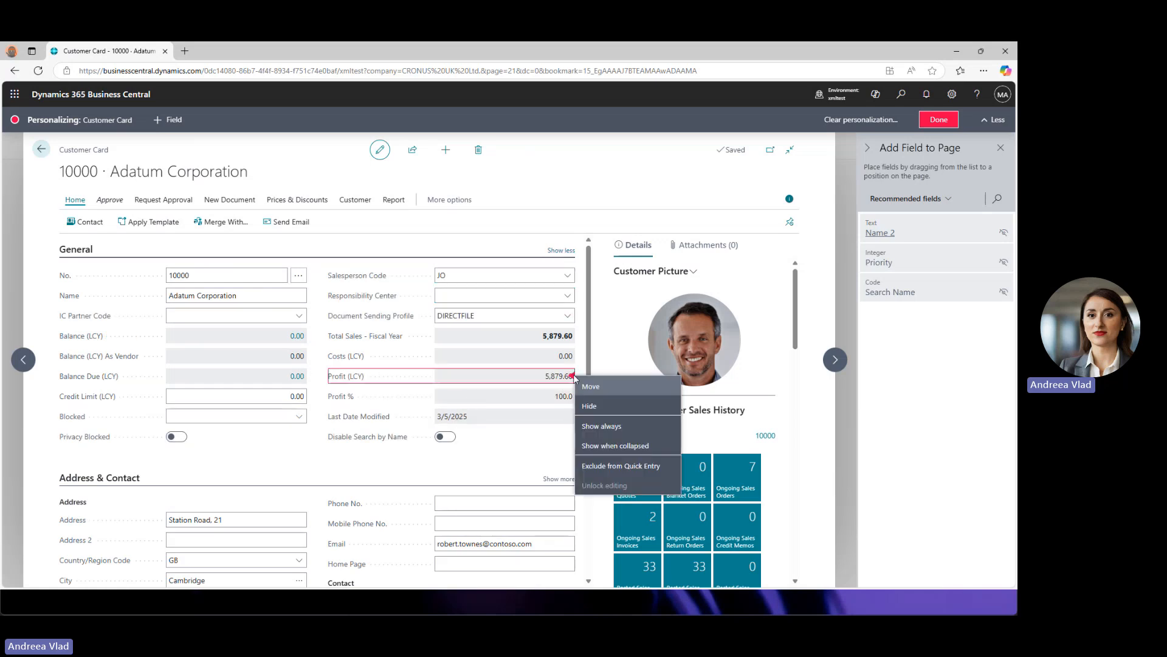
pyautogui.click(620, 427)
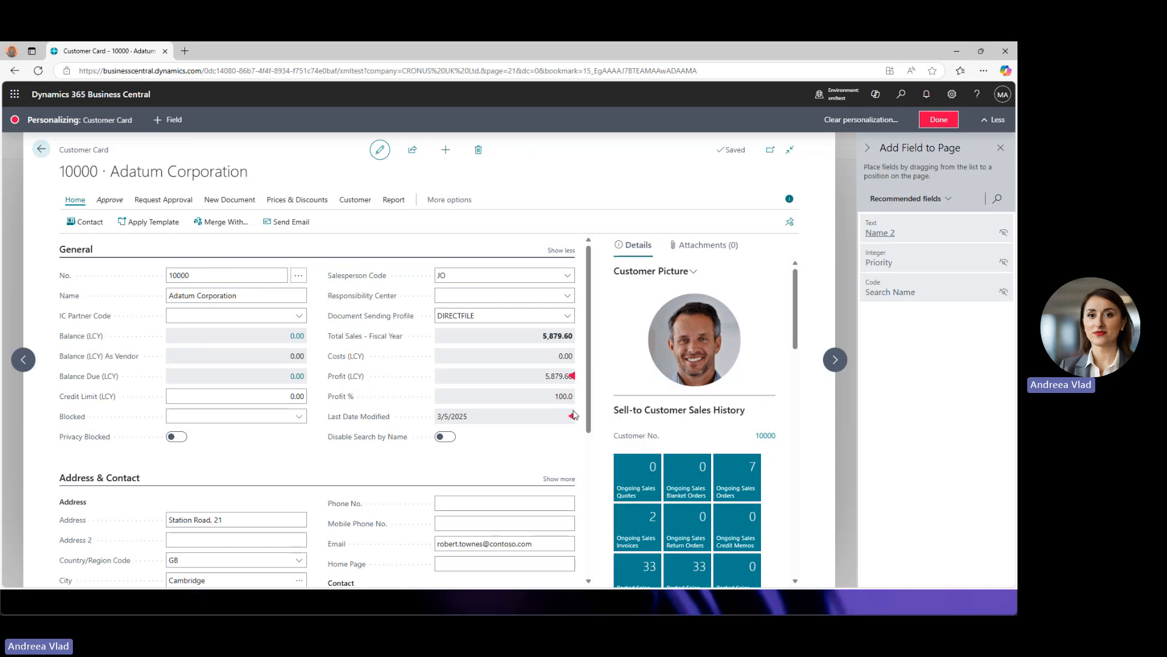
pyautogui.click(560, 250)
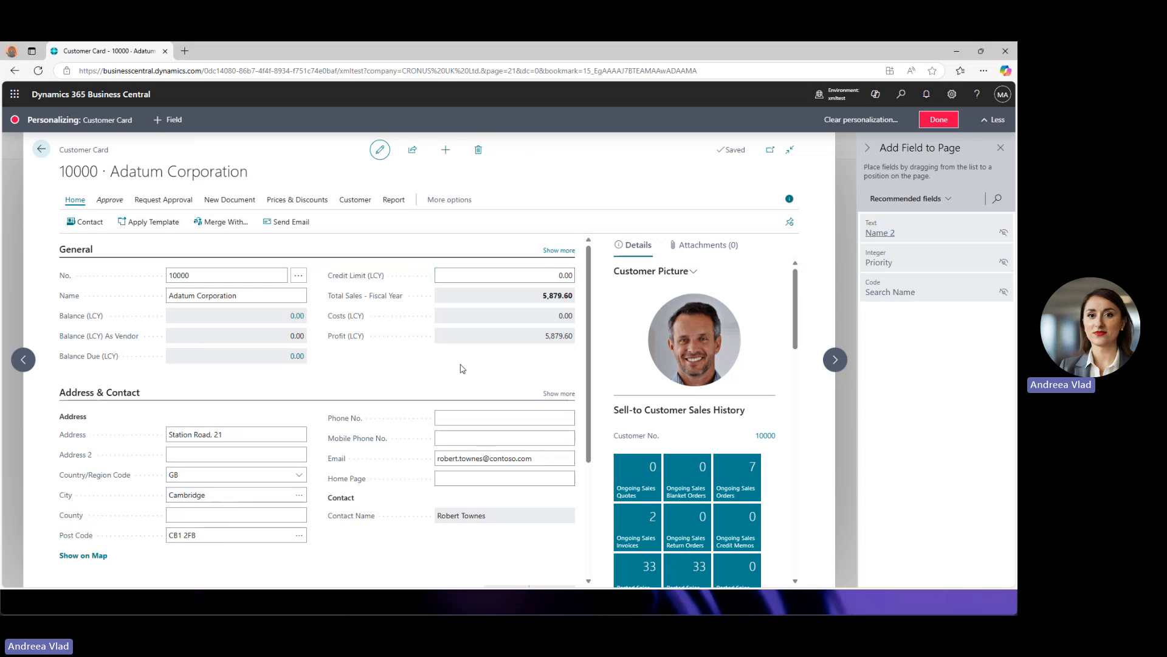
pyautogui.click(572, 315)
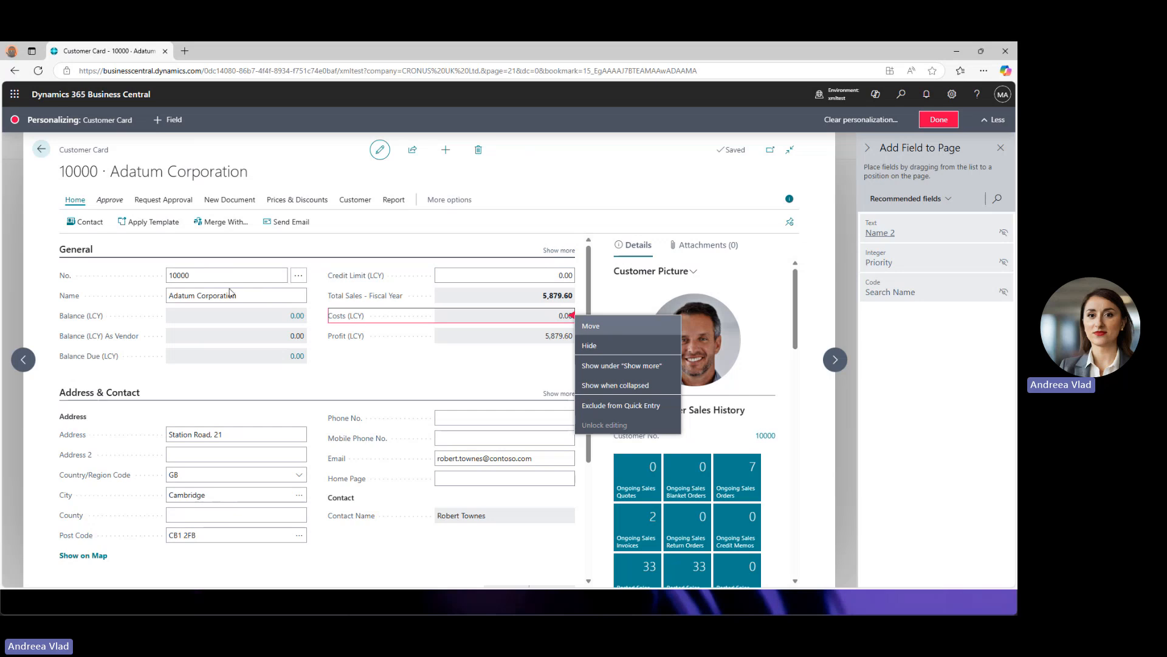
# - Set Costs (LCY) to Show when collapsed, recheck its menu, and collapse and expand General to verify
pyautogui.click(609, 382)
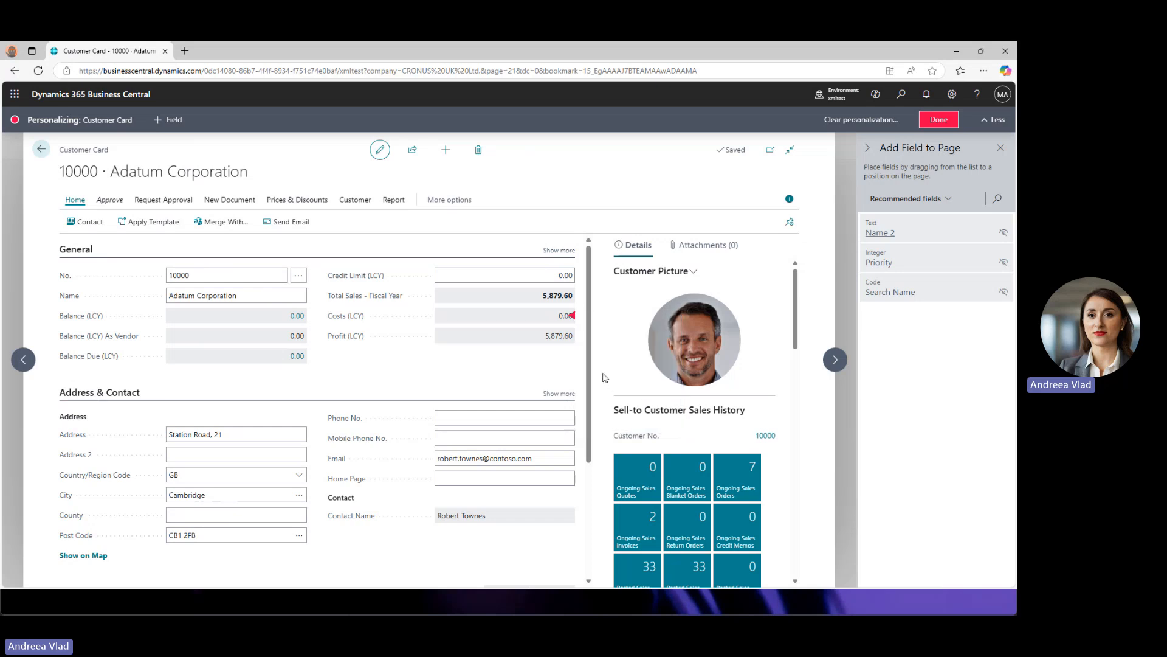
pyautogui.click(573, 316)
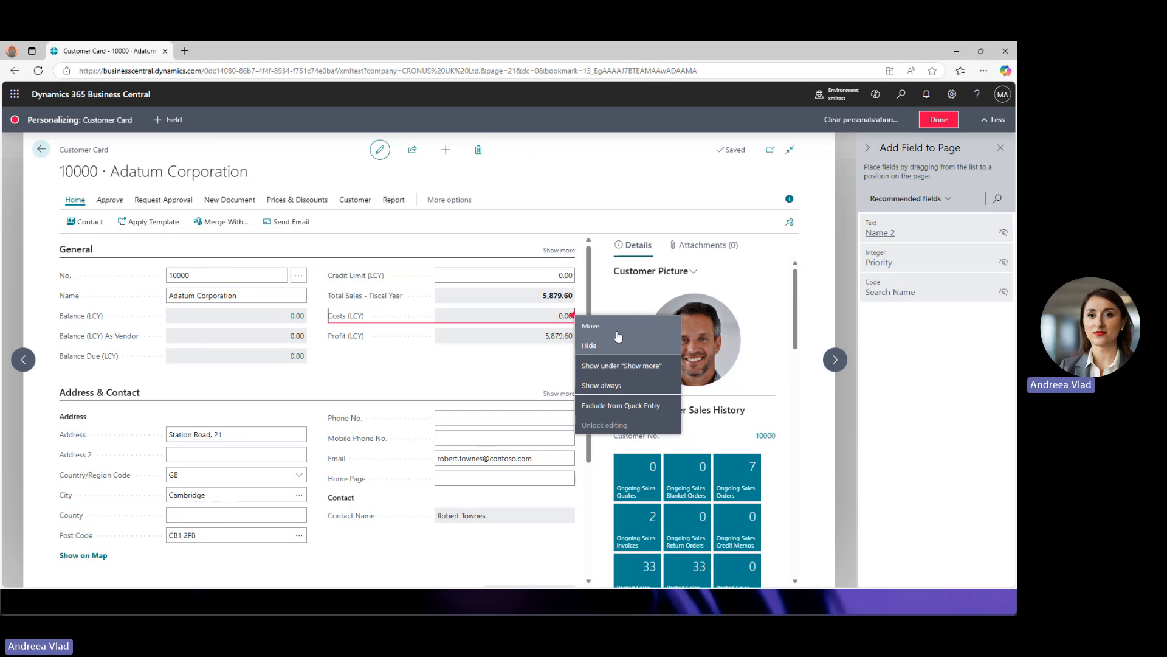
pyautogui.click(76, 251)
pyautogui.click(85, 253)
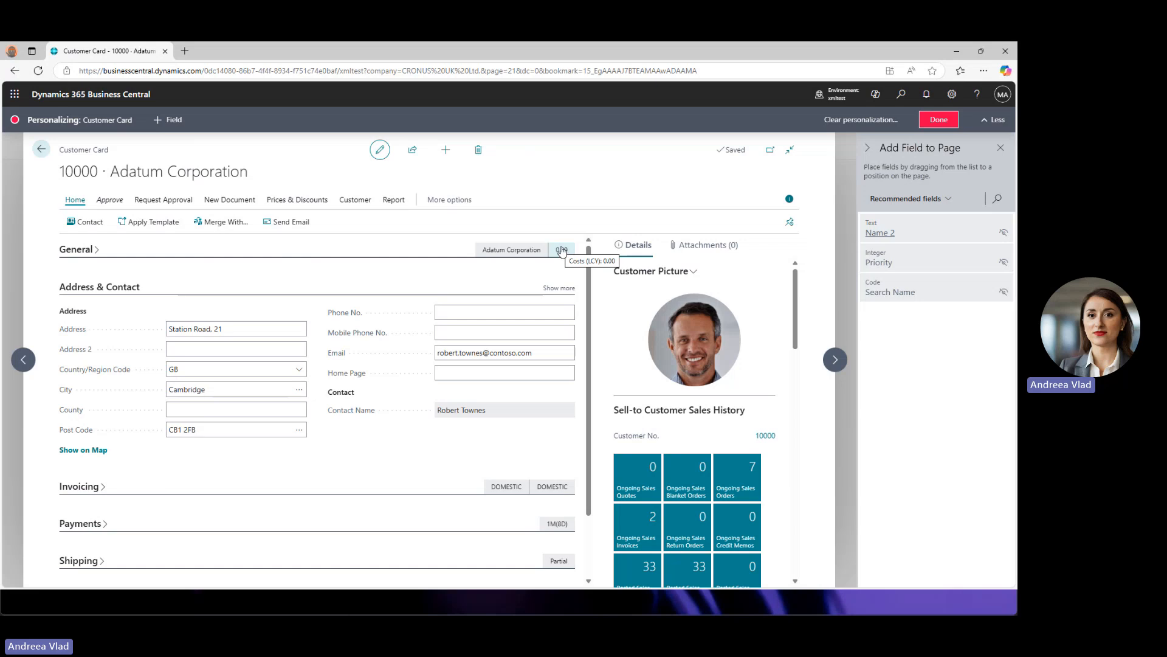
pyautogui.click(85, 253)
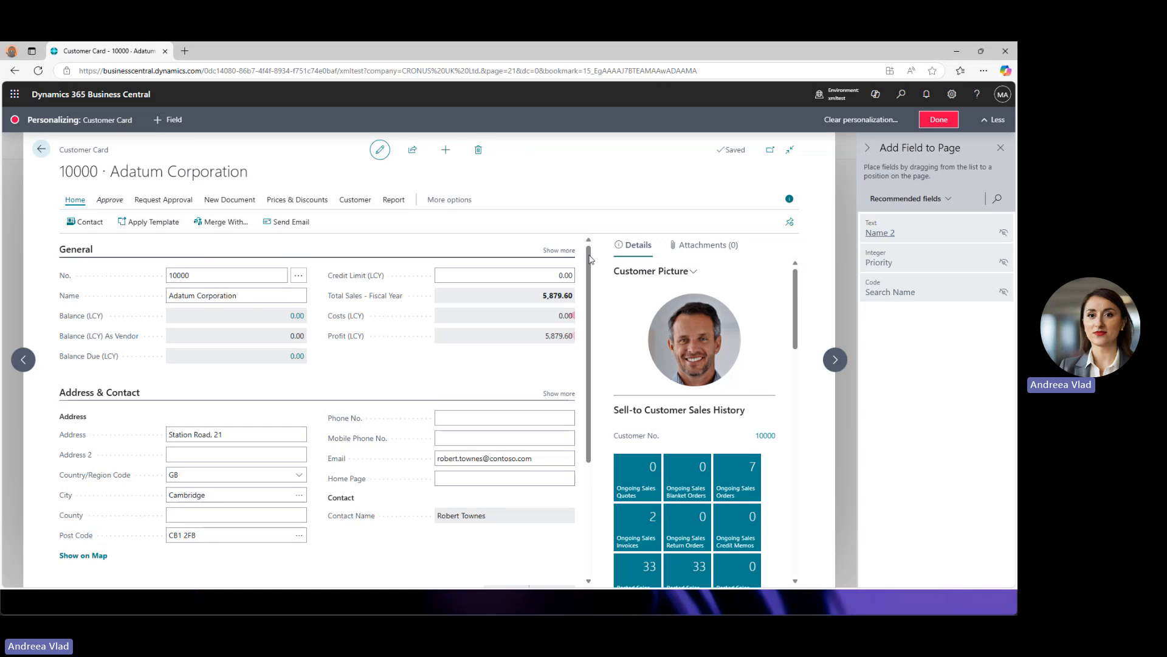
# - Finish Customer Card personalization and go back through Customers to the CRONUS UK Ltd. home page
pyautogui.click(940, 120)
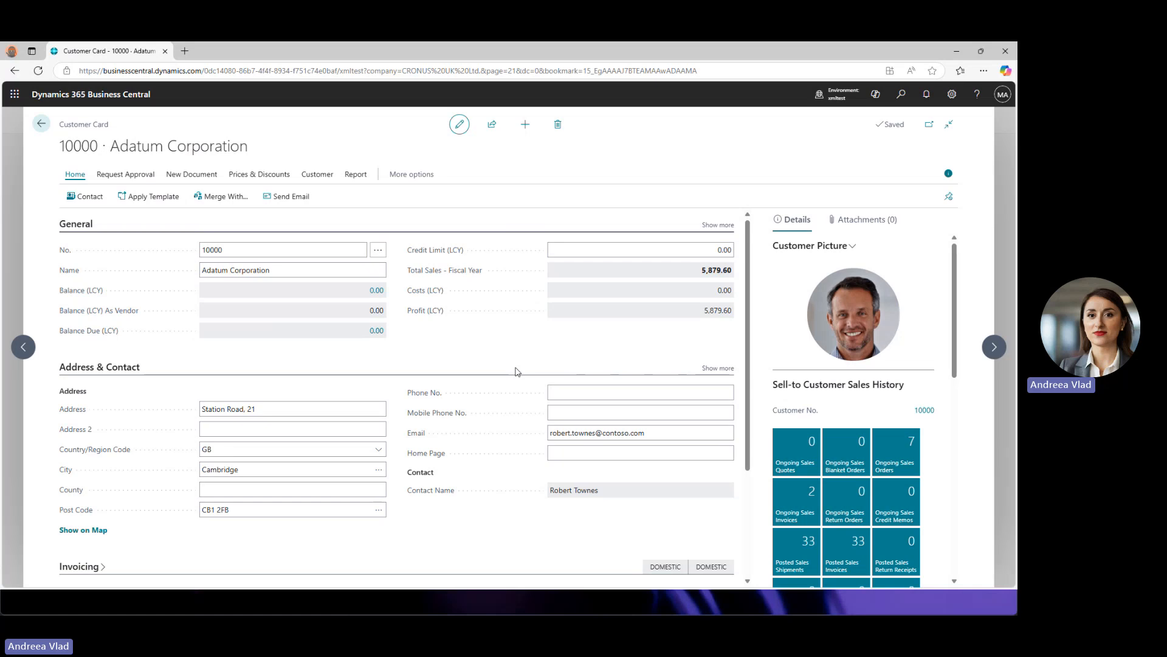
pyautogui.click(44, 127)
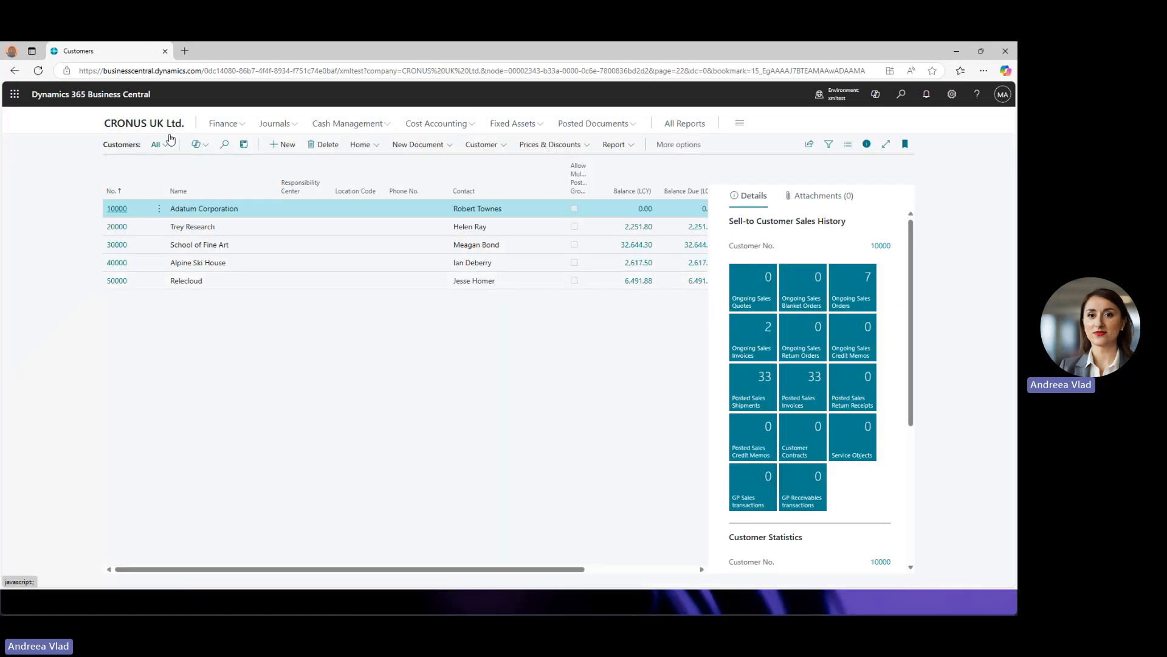
pyautogui.click(167, 127)
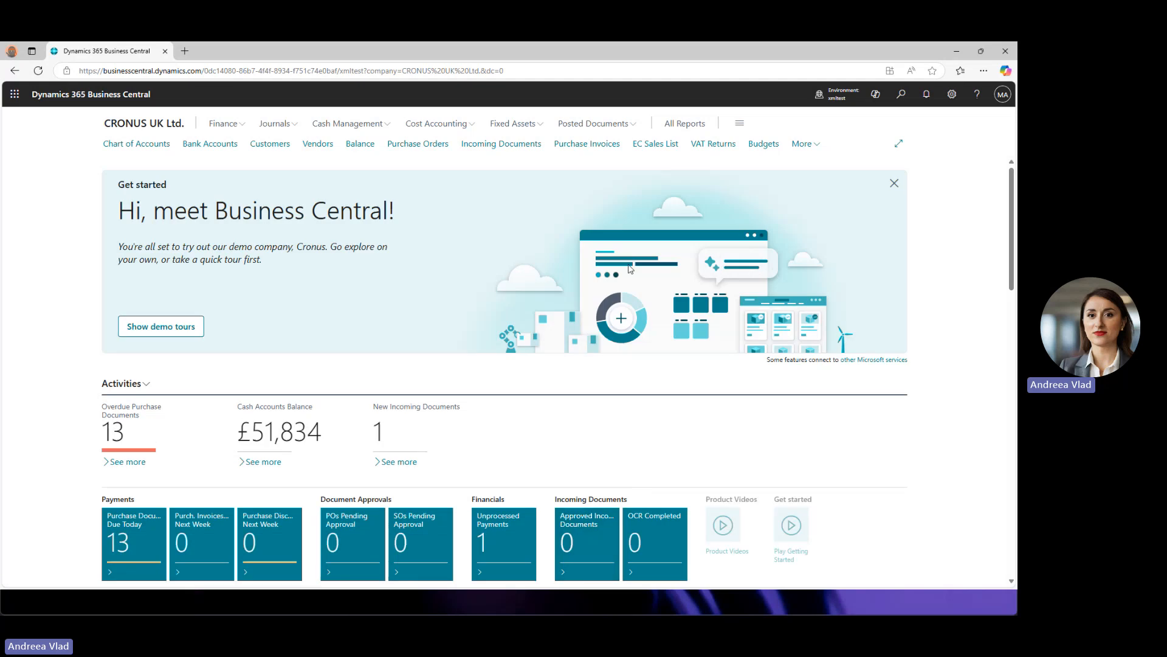